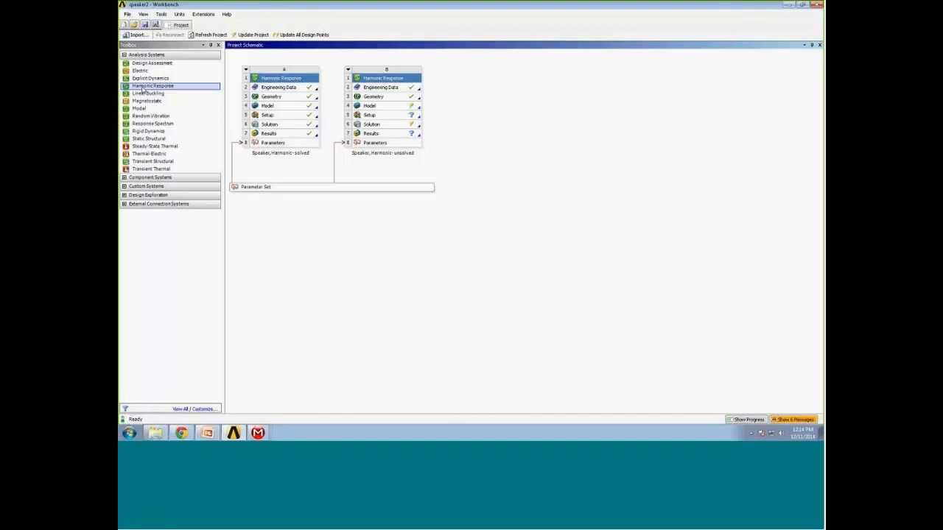
# - Add a new standalone Harmonic Response analysis system beside the two existing speaker systems in the project schematic
pyautogui.moveTo(143, 90); pyautogui.dragTo(489, 241)
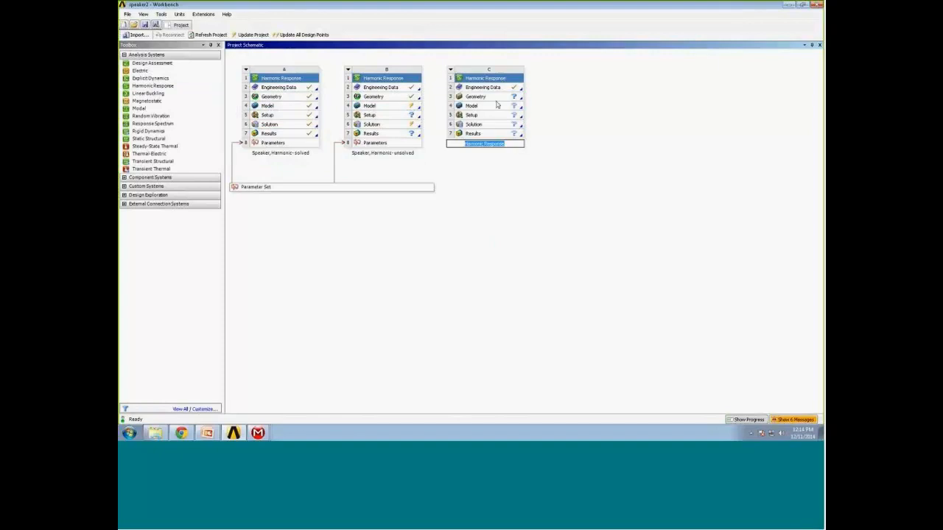
pyautogui.moveTo(258, 433)
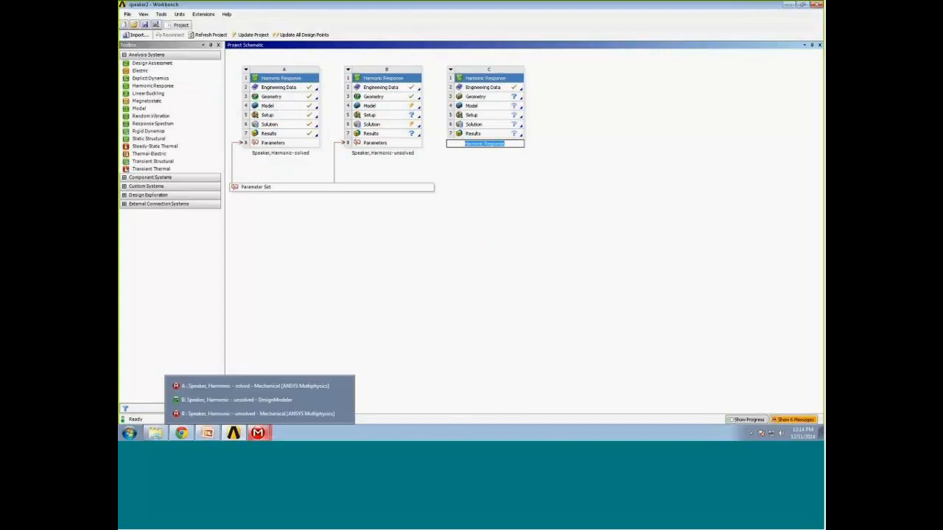
pyautogui.click(305, 361)
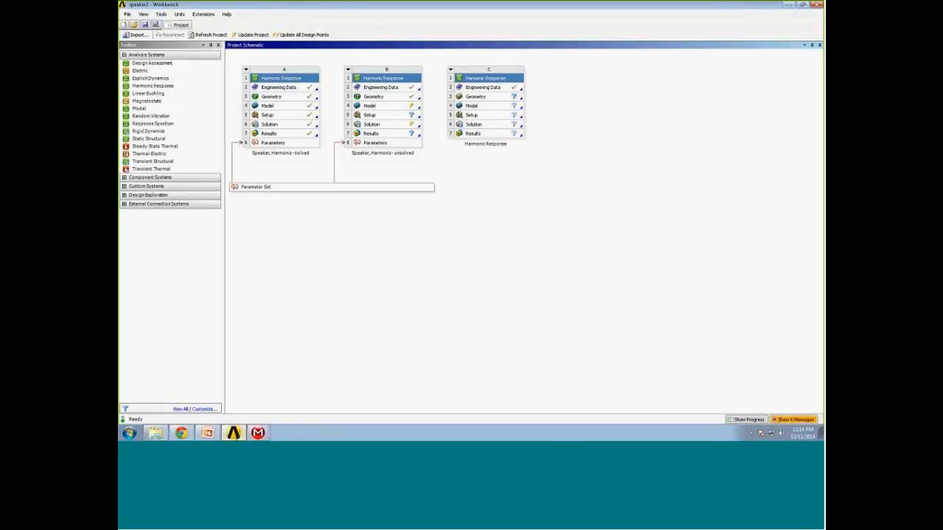
# - Switch to the unsolved speaker geometry in DesignModeler and review the available geometry tools, including Enclosure
pyautogui.moveTo(233, 433)
pyautogui.click(240, 401)
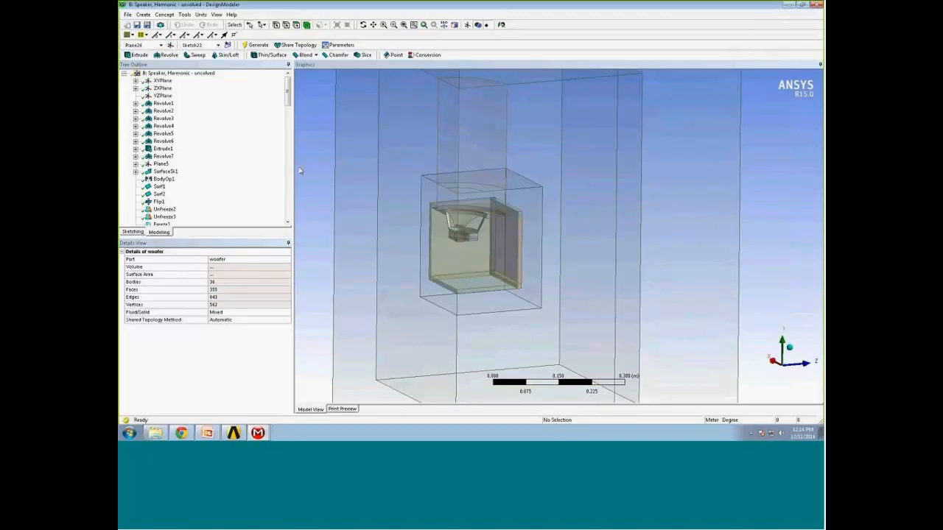
pyautogui.click(185, 15)
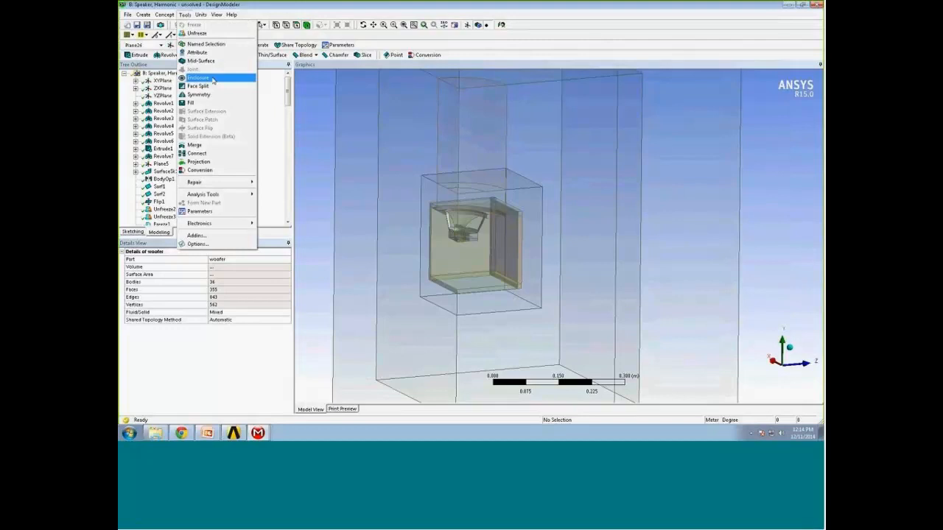
pyautogui.click(185, 15)
pyautogui.click(185, 15)
pyautogui.click(319, 175)
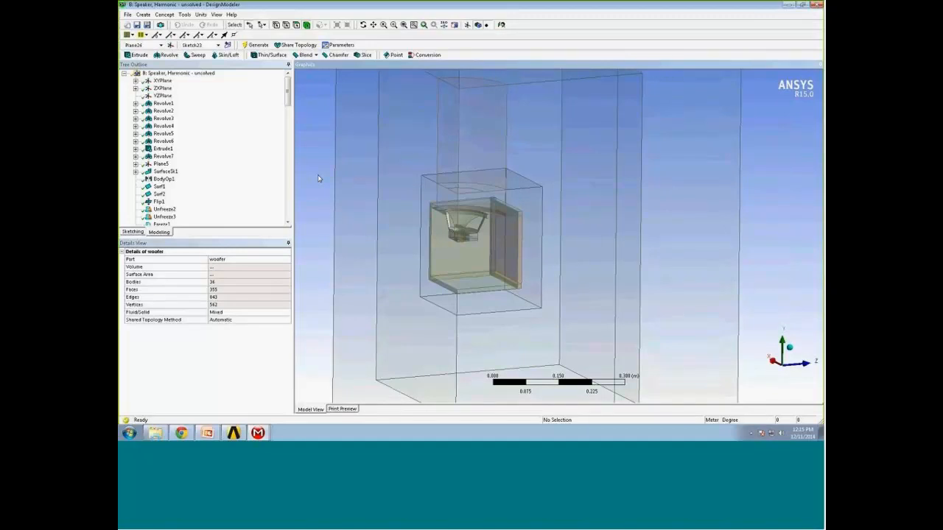
# - Examine the modeling history, the air and air_buffer bodies around the speaker, and the multibody part's details
pyautogui.moveTo(288, 98); pyautogui.dragTo(289, 210)
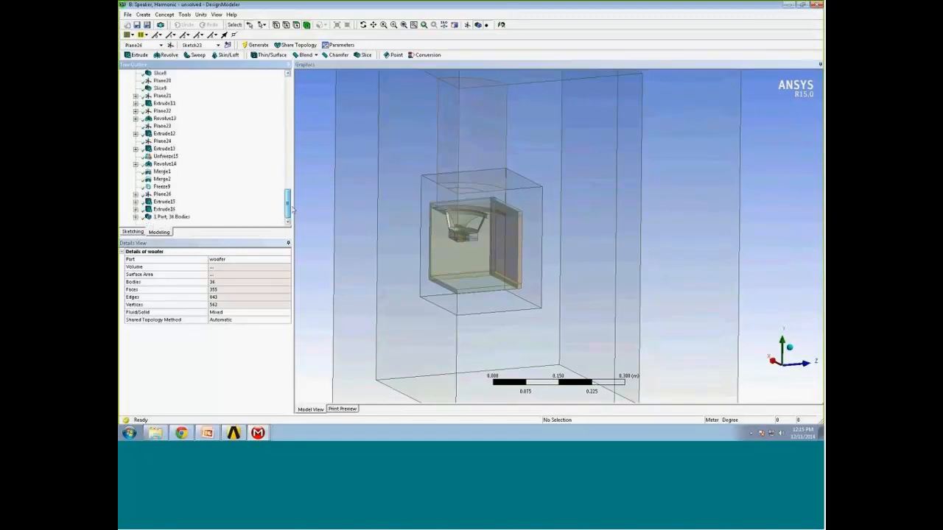
pyautogui.click(534, 233)
pyautogui.click(476, 178)
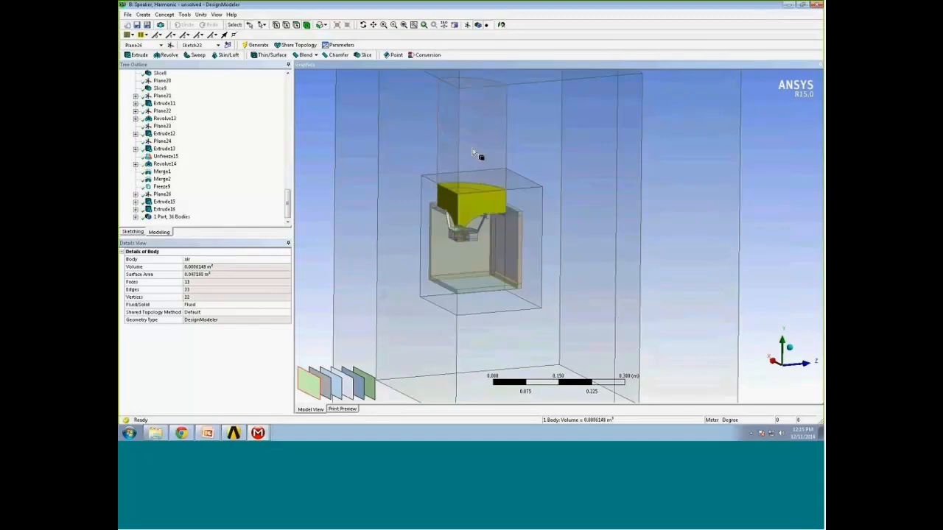
pyautogui.click(478, 153)
pyautogui.click(540, 208)
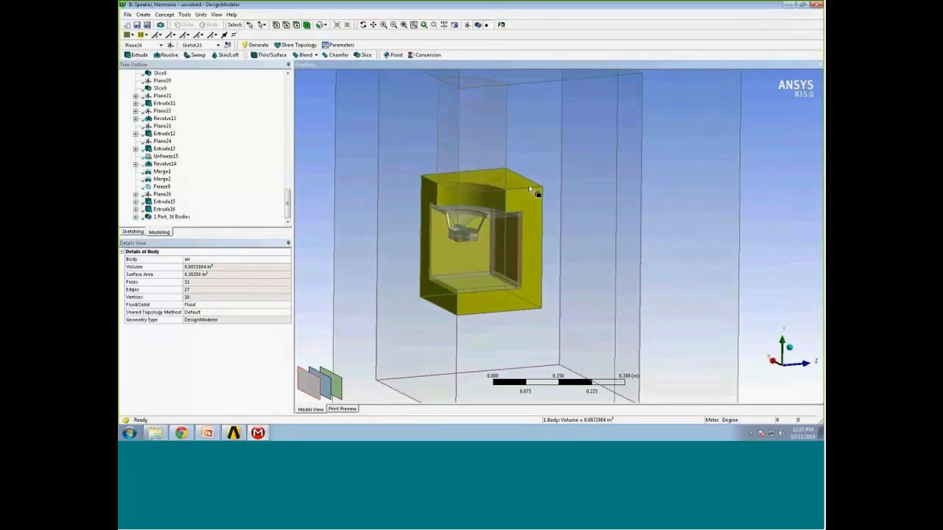
pyautogui.click(474, 152)
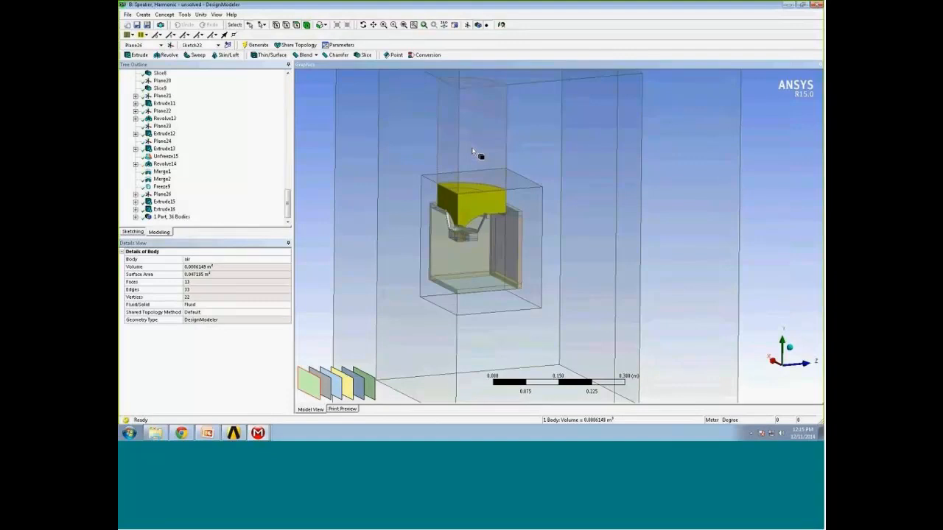
pyautogui.click(507, 177)
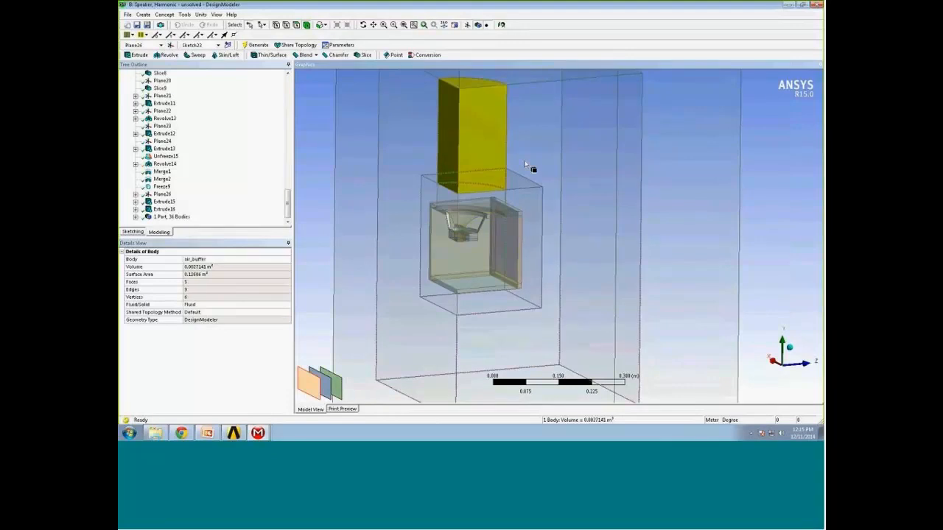
pyautogui.click(571, 213)
pyautogui.click(524, 234)
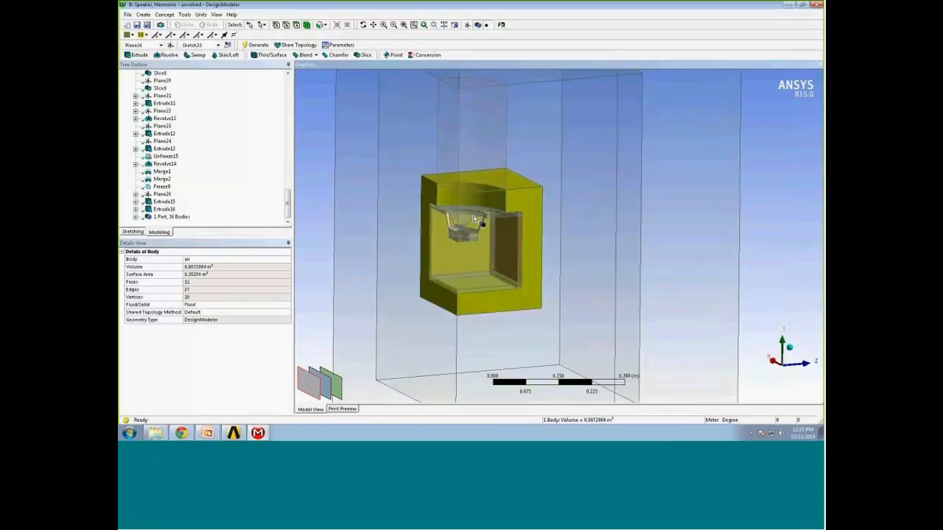
pyautogui.click(475, 213)
pyautogui.click(456, 177)
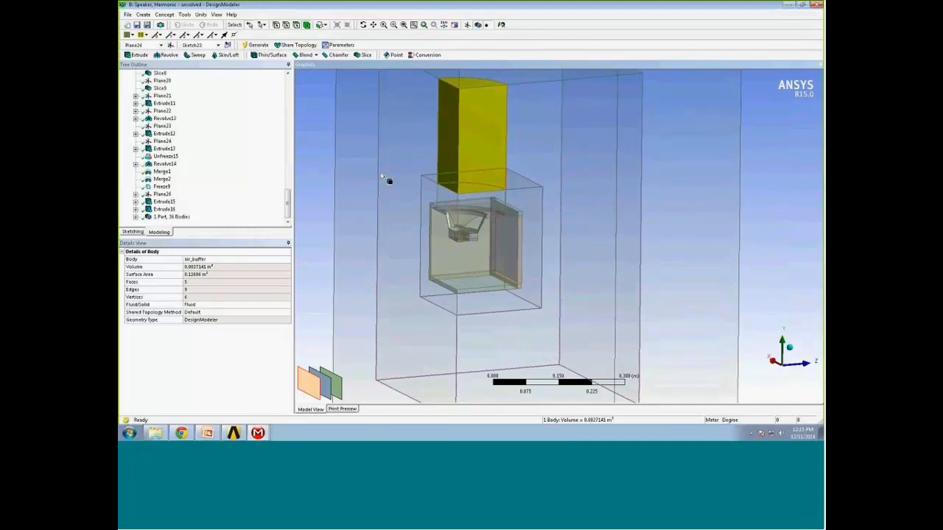
pyautogui.click(480, 232)
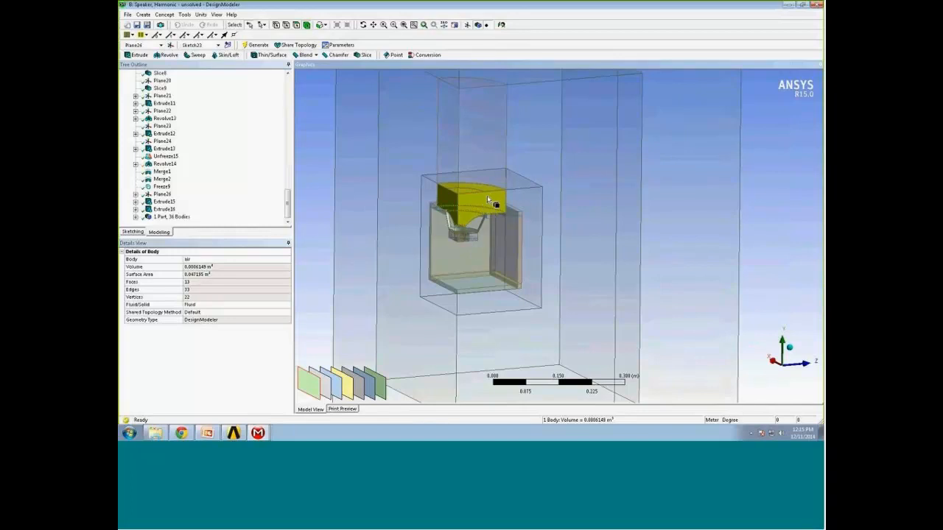
pyautogui.click(159, 217)
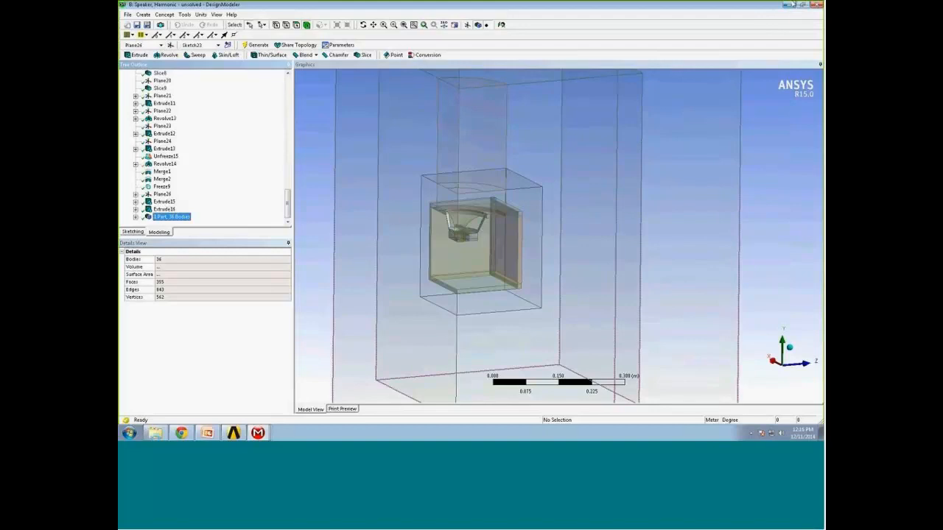
# - Switch to the unsolved speaker model in Mechanical and insert a Symmetry object under the model
pyautogui.click(791, 4)
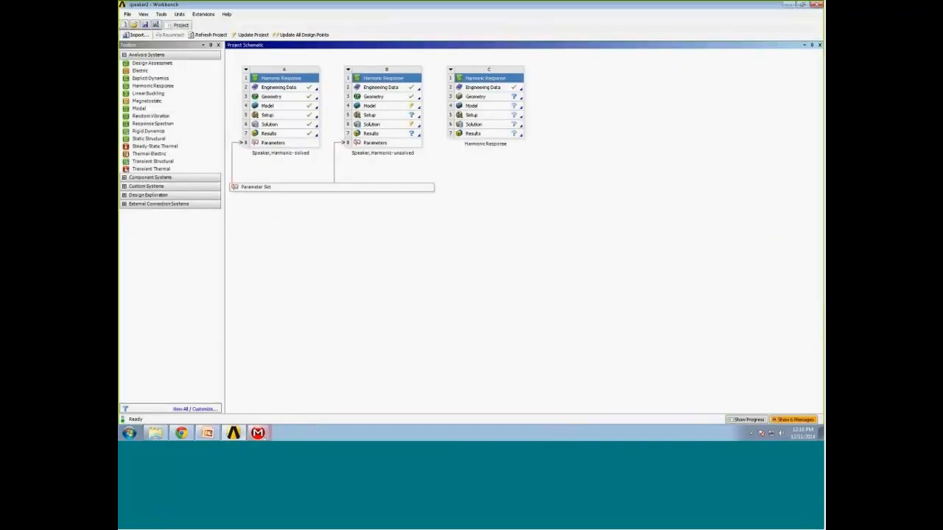
pyautogui.moveTo(259, 434)
pyautogui.click(252, 416)
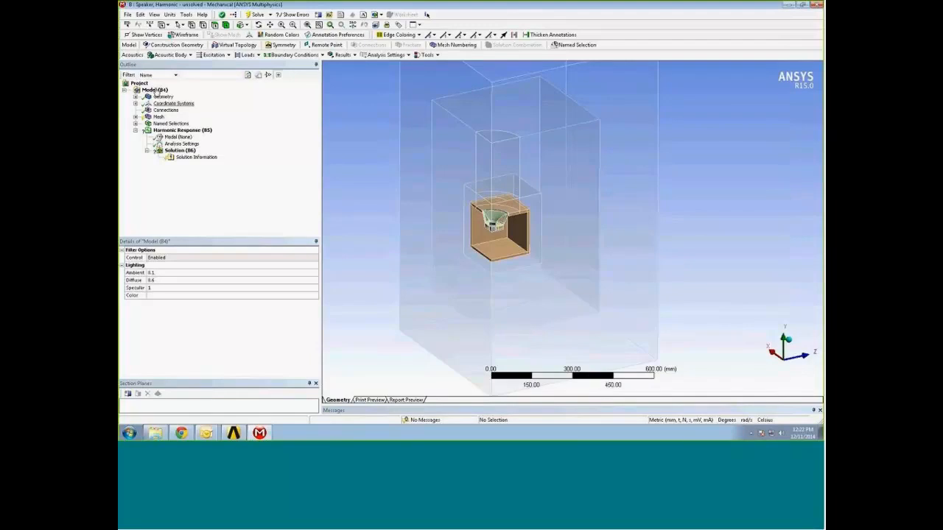
pyautogui.click(154, 90)
pyautogui.rightClick(156, 93)
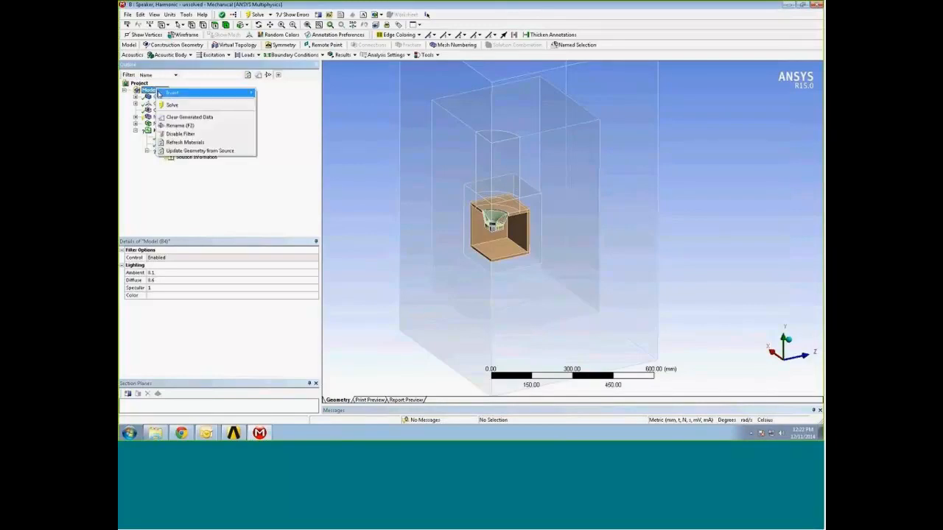
pyautogui.moveTo(162, 95)
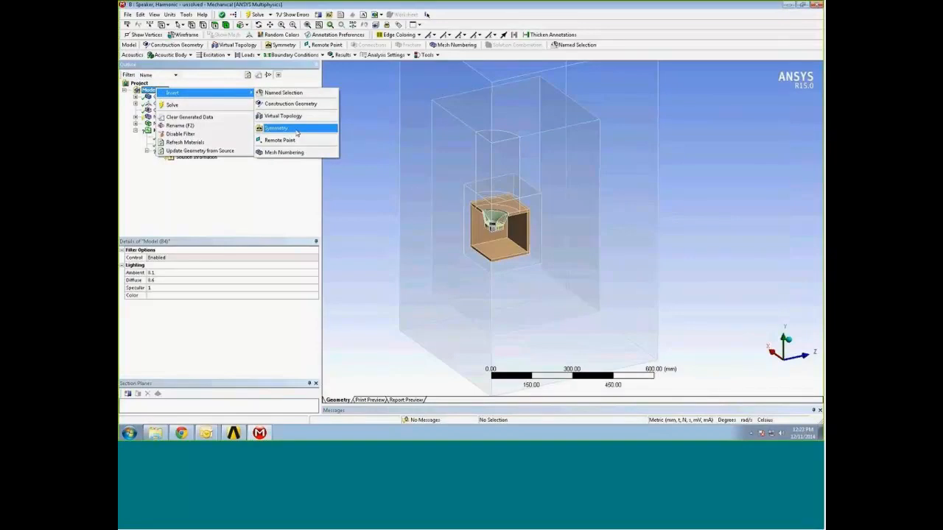
pyautogui.click(296, 131)
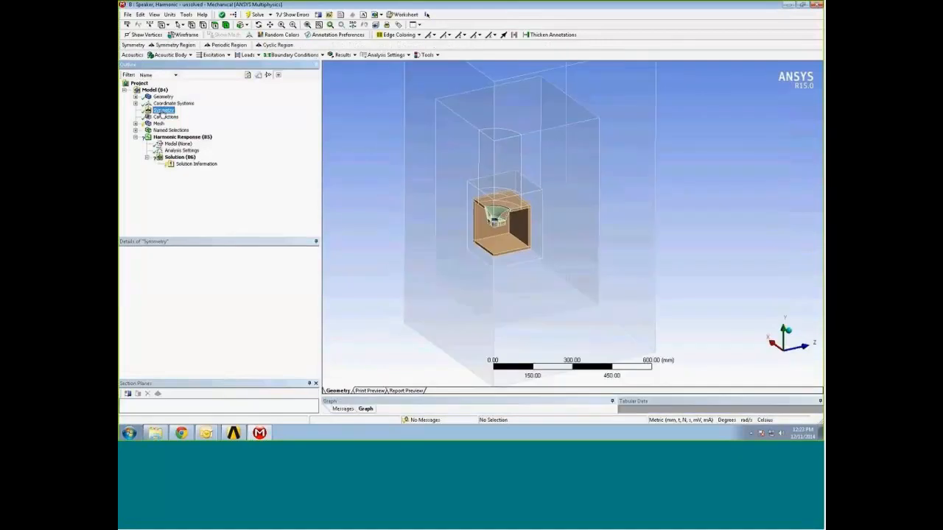
# - Insert a symmetry region and scope it by named selection to Symmetry:XYPlane
pyautogui.rightClick(159, 110)
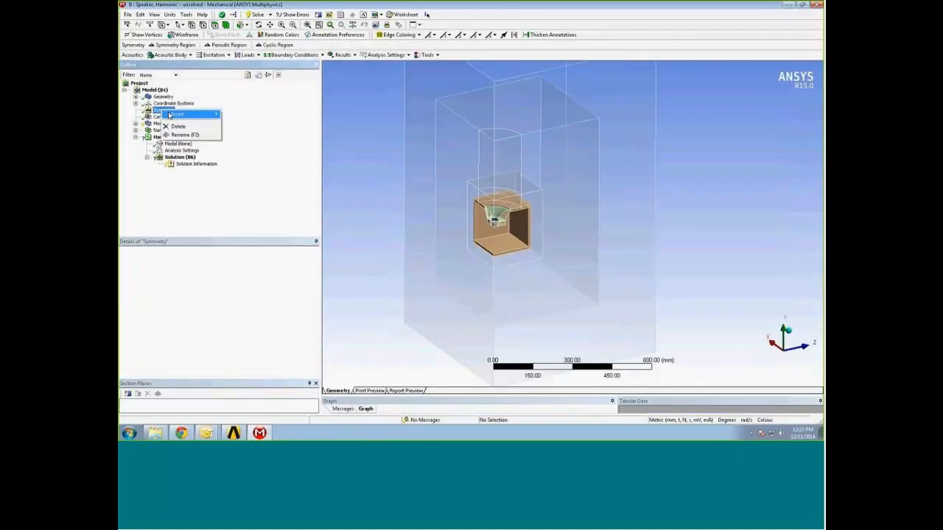
pyautogui.moveTo(168, 115)
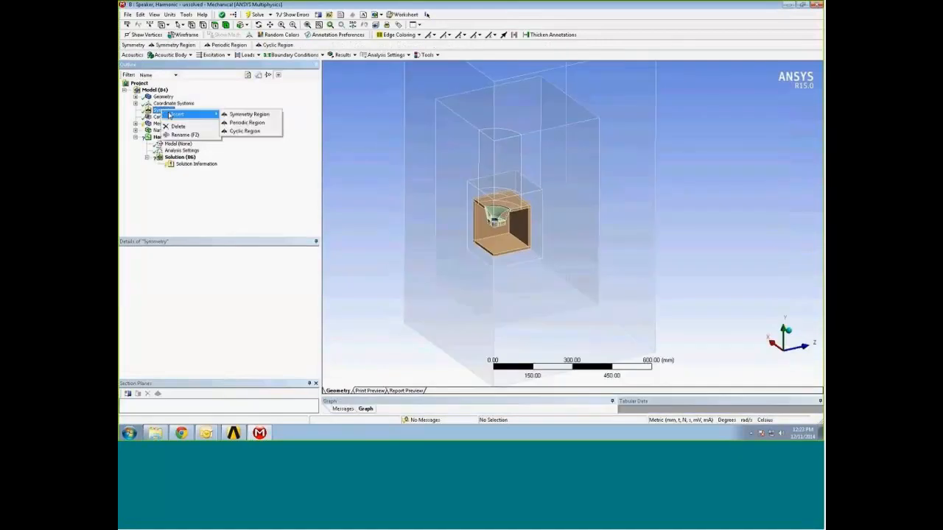
pyautogui.click(238, 116)
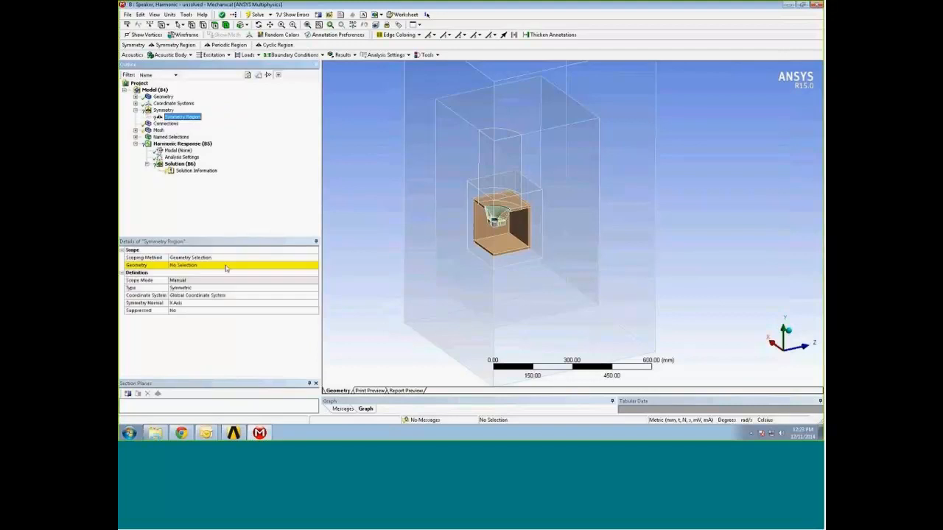
pyautogui.click(249, 258)
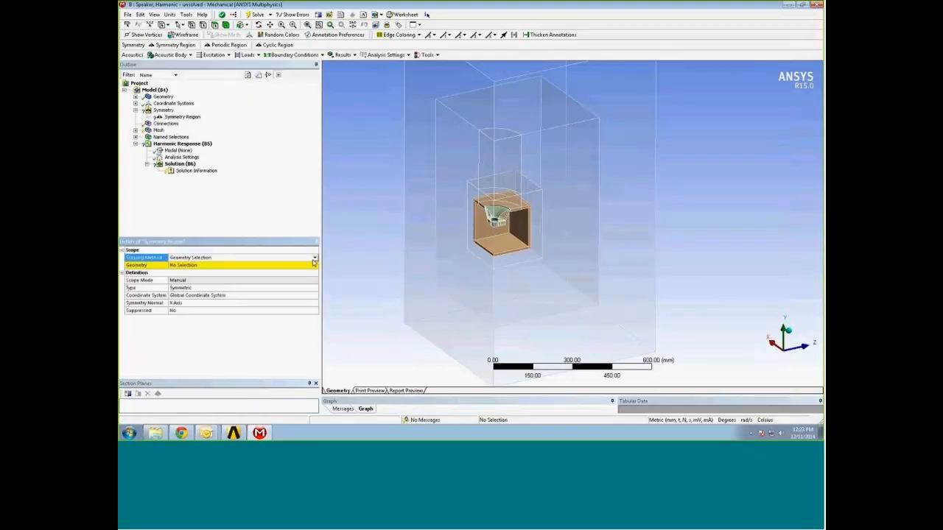
pyautogui.click(315, 259)
pyautogui.click(205, 271)
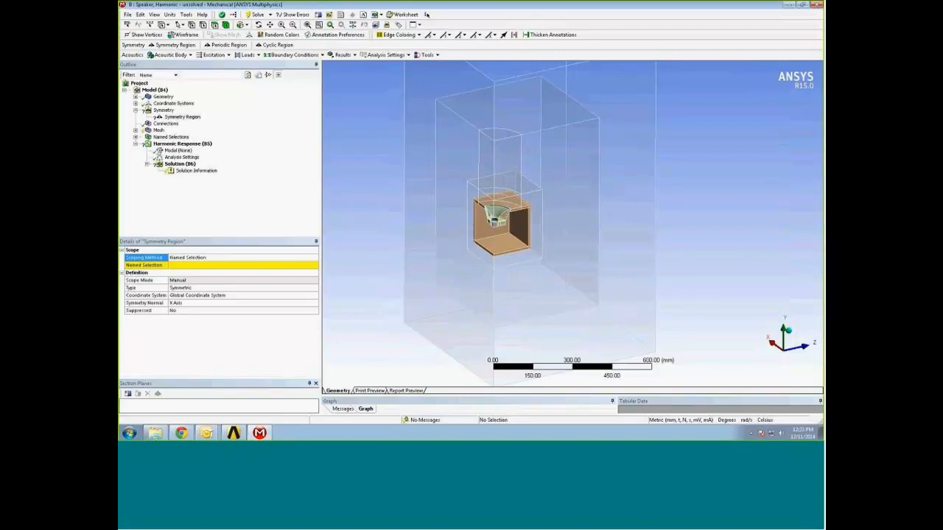
pyautogui.click(212, 266)
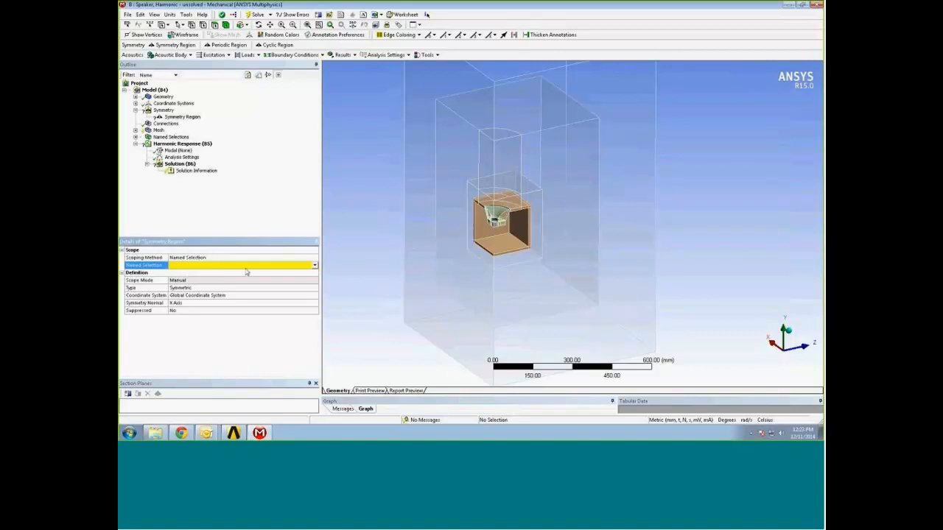
pyautogui.click(315, 265)
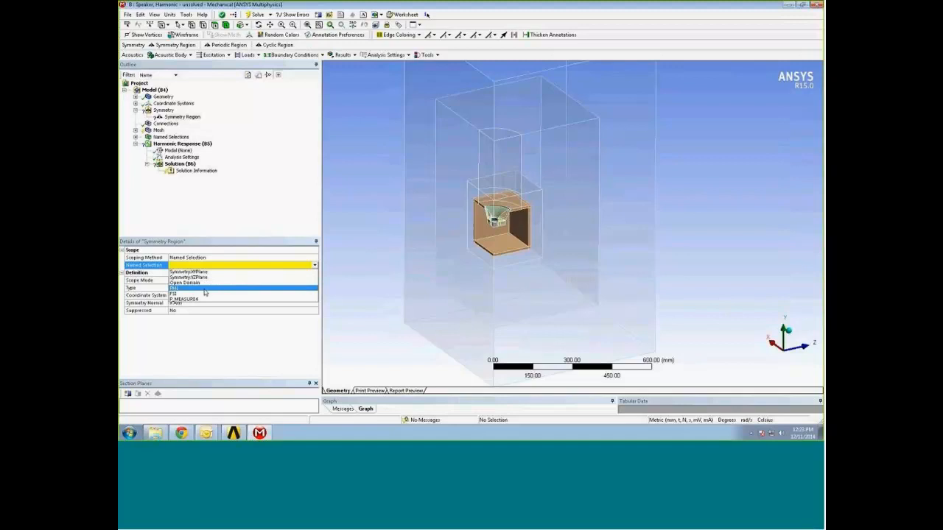
pyautogui.click(189, 272)
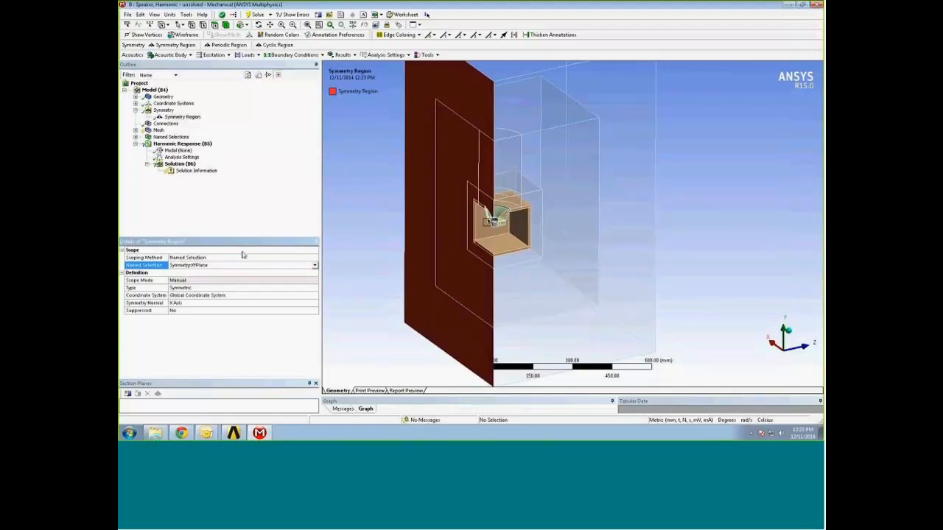
# - Set the symmetry normal of the XY-plane symmetry region to Z Axis
pyautogui.click(225, 303)
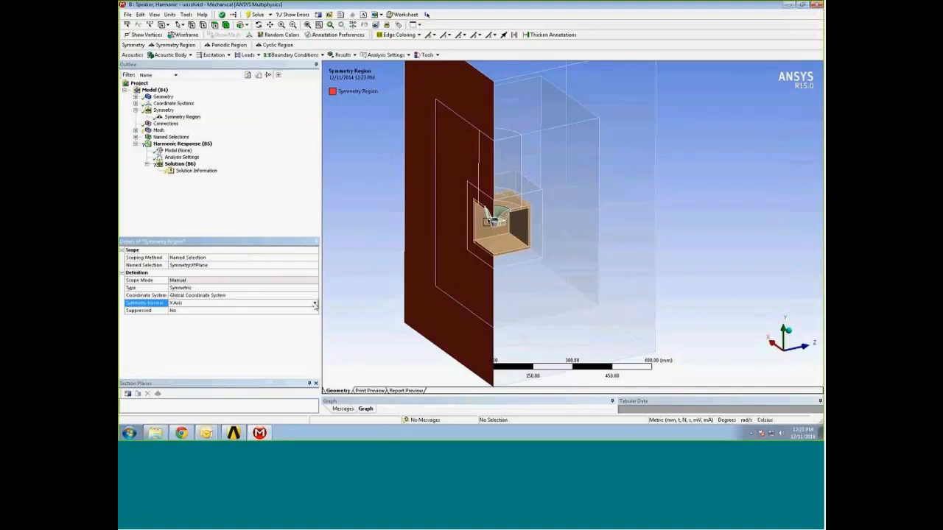
pyautogui.click(225, 304)
pyautogui.click(207, 322)
# - Insert a second symmetry region and scope it by named selection to Symmetry:YZPlane
pyautogui.rightClick(164, 111)
pyautogui.moveTo(193, 115)
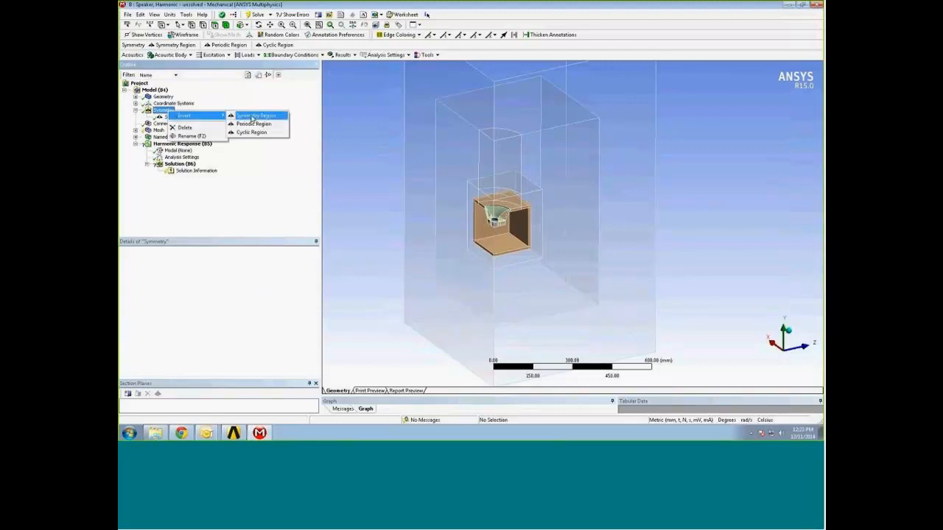
pyautogui.click(252, 116)
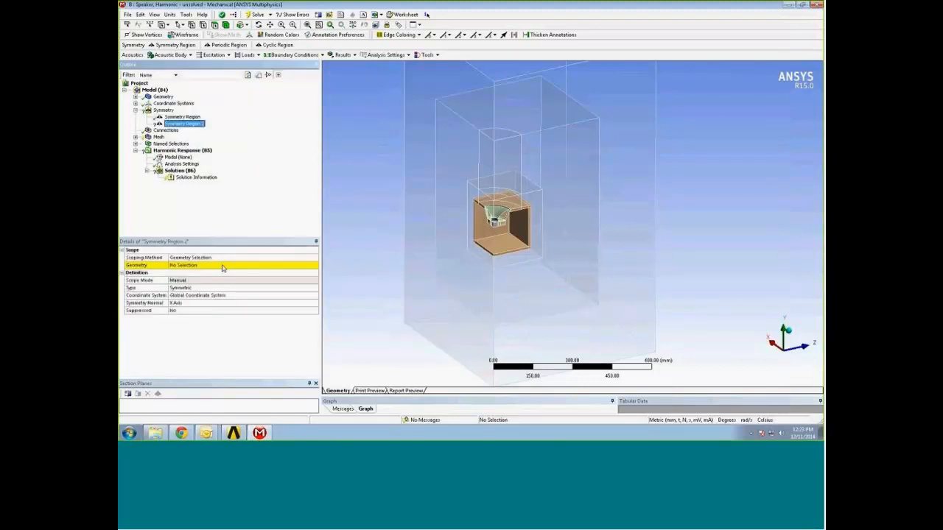
pyautogui.click(234, 258)
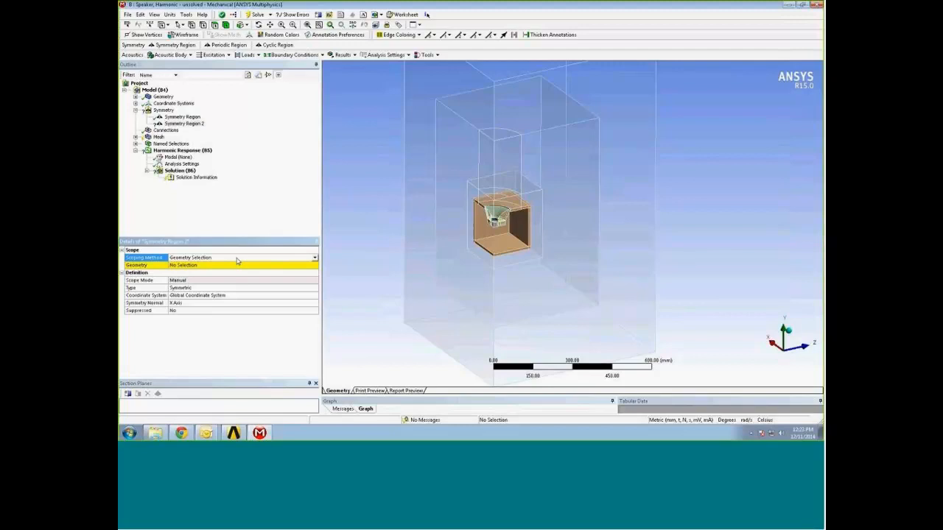
pyautogui.click(314, 259)
pyautogui.click(298, 269)
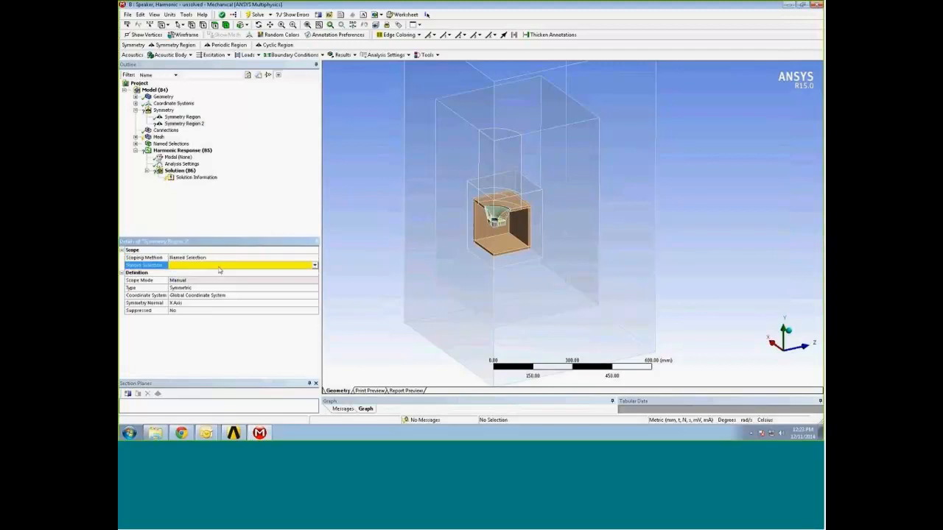
pyautogui.click(316, 266)
pyautogui.click(196, 282)
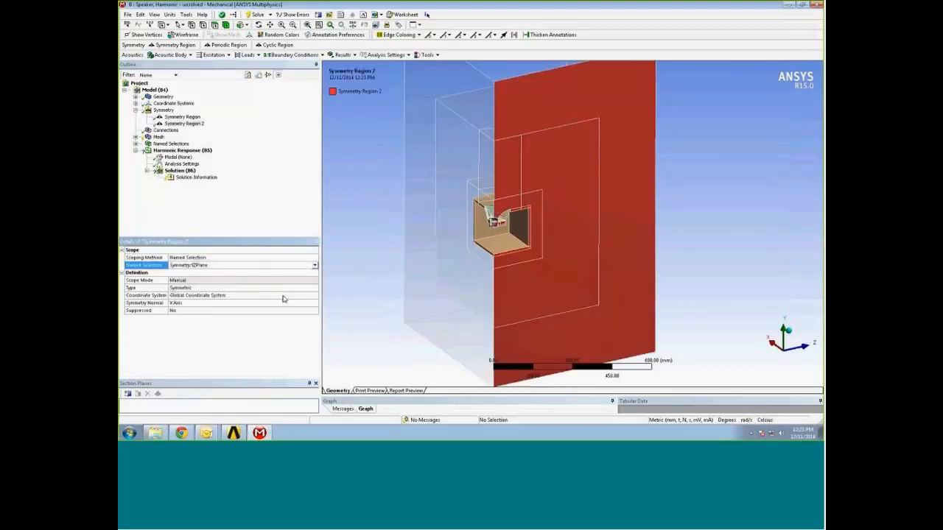
# - Set the symmetry normal of the YZ-plane symmetry region to X Axis
pyautogui.click(199, 302)
pyautogui.click(314, 303)
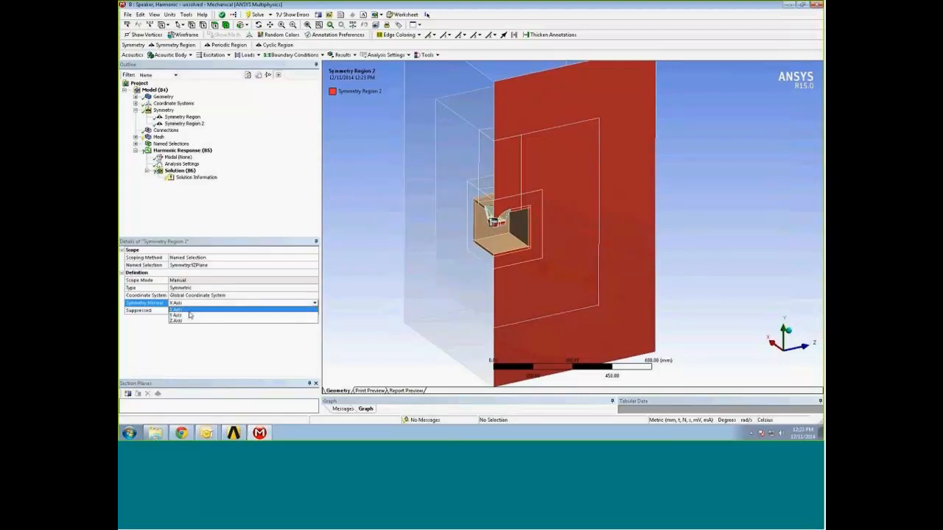
pyautogui.click(188, 310)
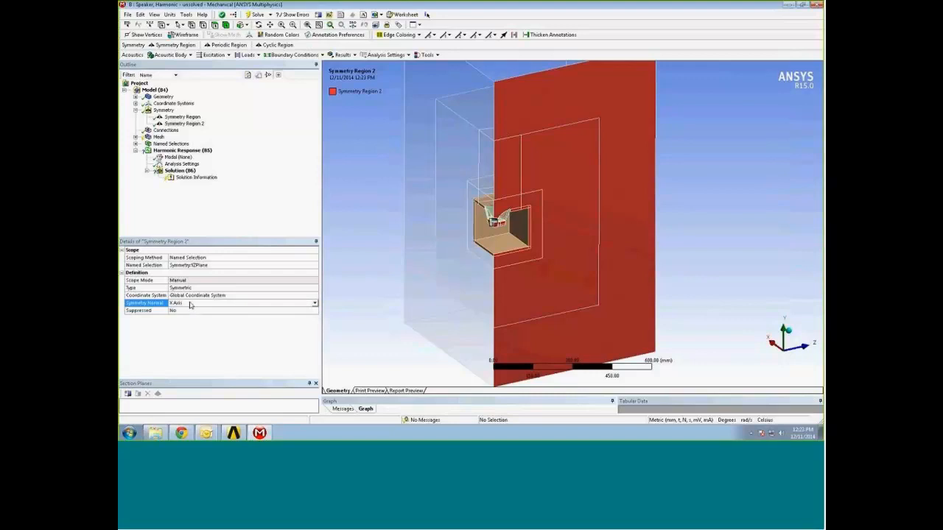
pyautogui.click(235, 206)
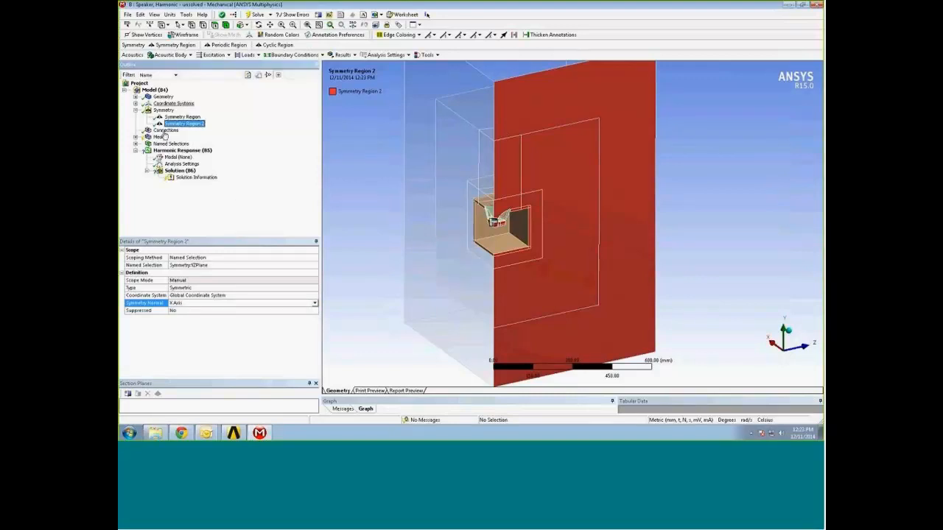
# - Expand the mesh controls in the outline and dismiss the Java Auto Updater permission prompt
pyautogui.click(135, 138)
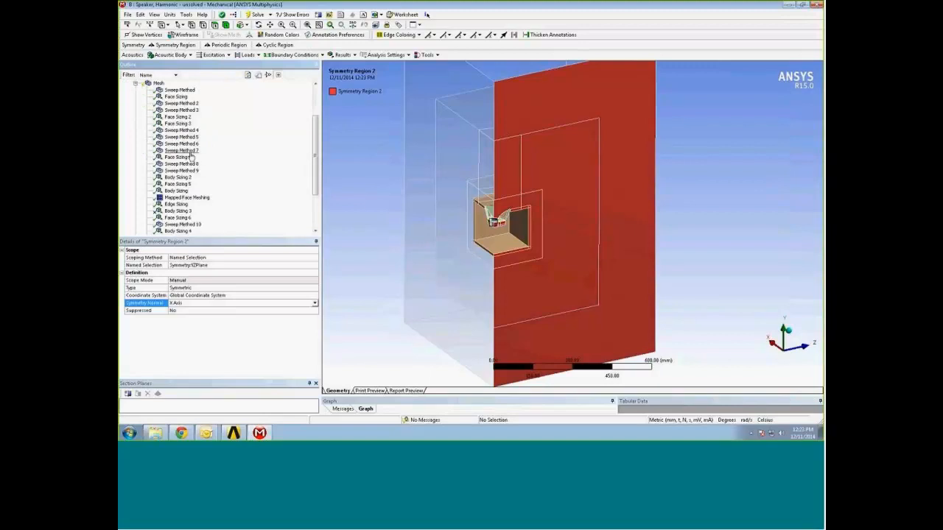
pyautogui.scroll(-3, 365, 204)
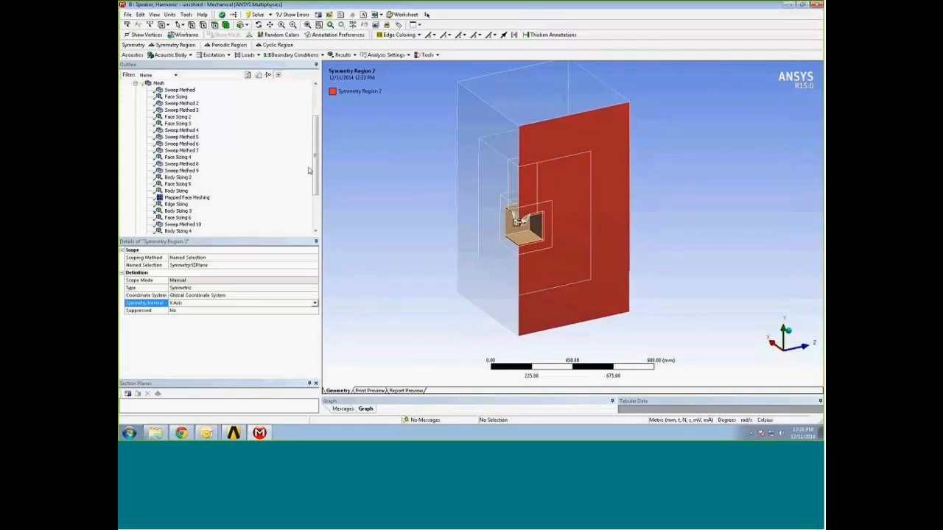
pyautogui.moveTo(494, 193); pyautogui.dragTo(555, 252, button='right')
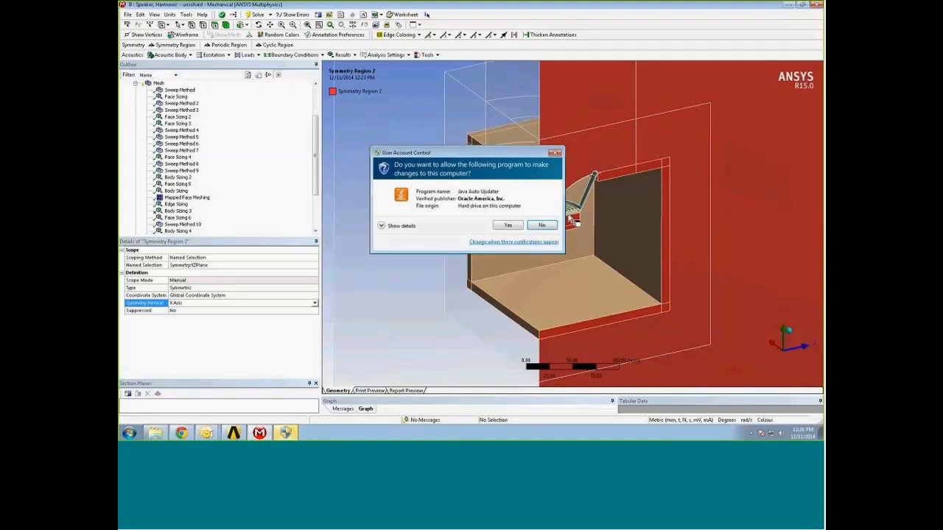
pyautogui.click(558, 153)
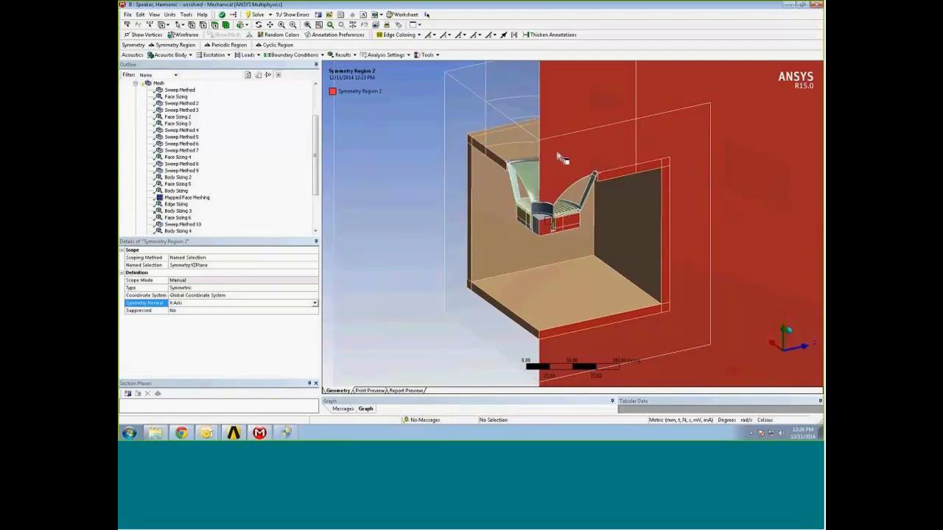
# - Examine the Body Sizing 2 mesh control and the air bodies it is scoped to around the speaker
pyautogui.click(169, 180)
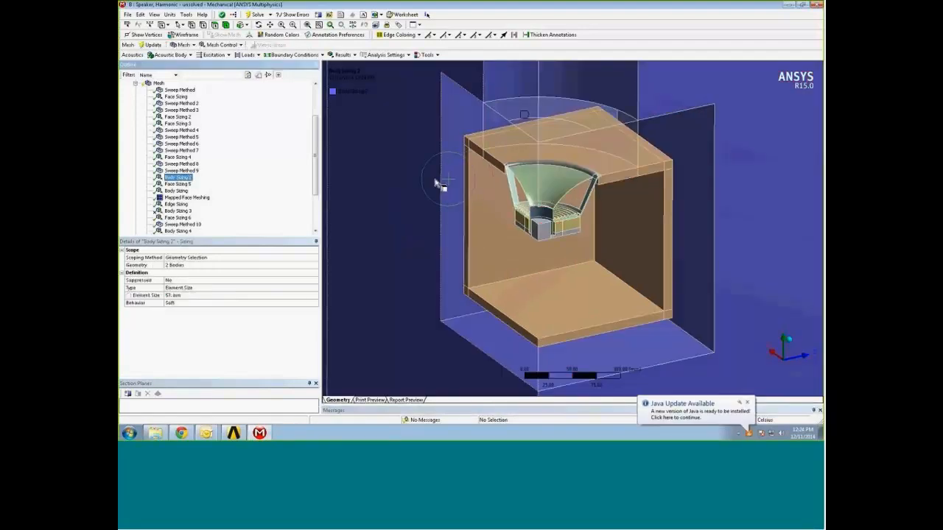
pyautogui.scroll(-3, 342, 213)
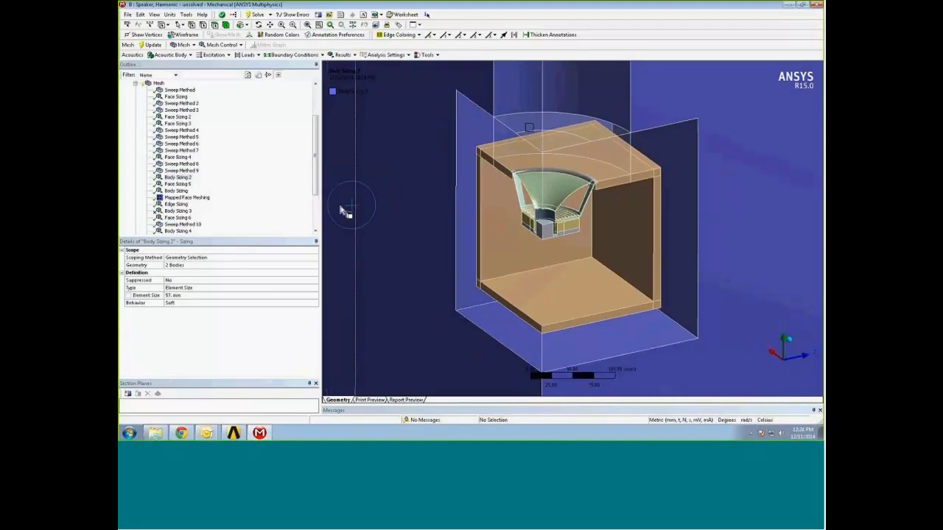
pyautogui.scroll(-2, 342, 212)
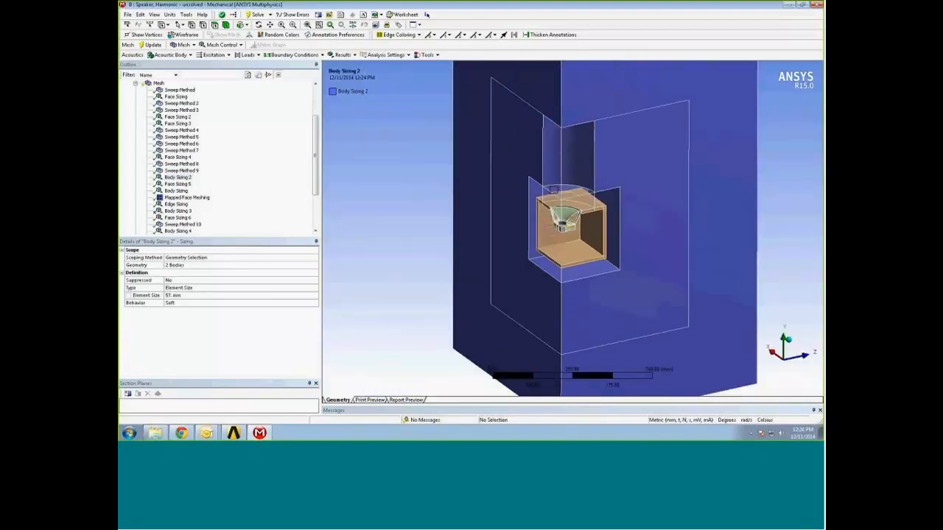
pyautogui.rightClick(388, 154)
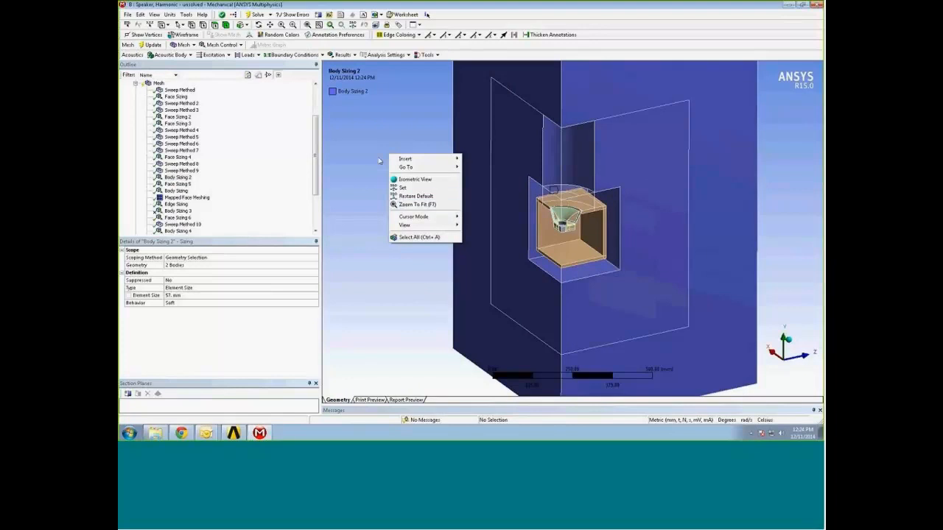
pyautogui.click(408, 103)
pyautogui.click(178, 178)
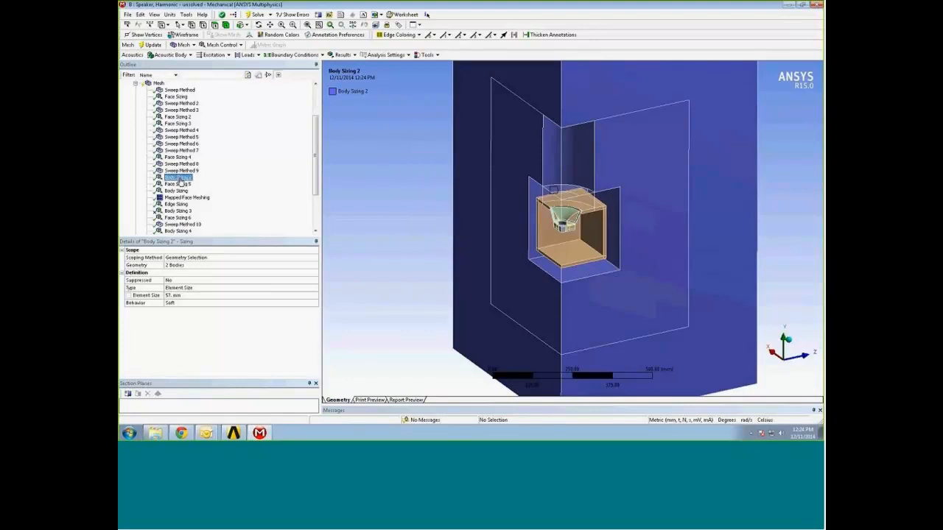
pyautogui.keyDown('ctrl'); pyautogui.moveTo(403, 193); pyautogui.dragTo(377, 208, button='middle'); pyautogui.keyUp('ctrl')
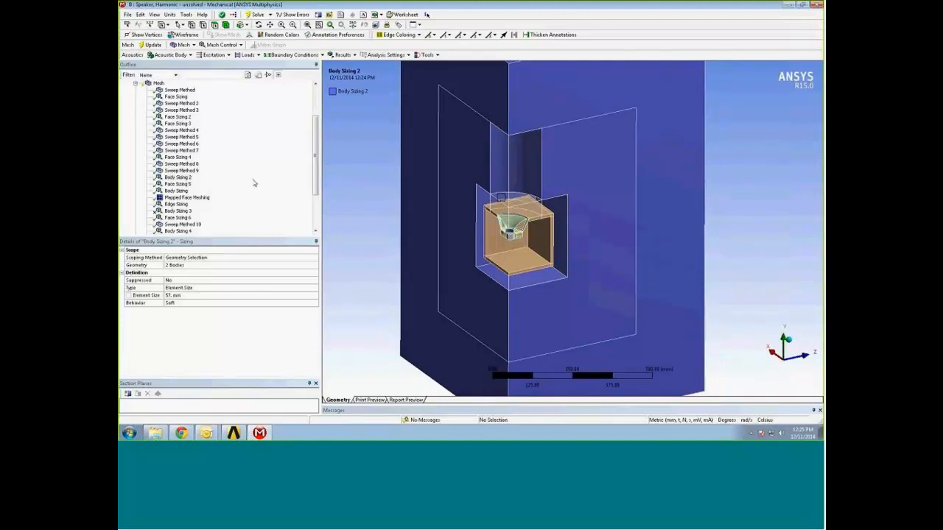
# - With Body Sizing 2 selected, switch the unit system to Metric (m, kg, N, s, V, A)
pyautogui.click(185, 178)
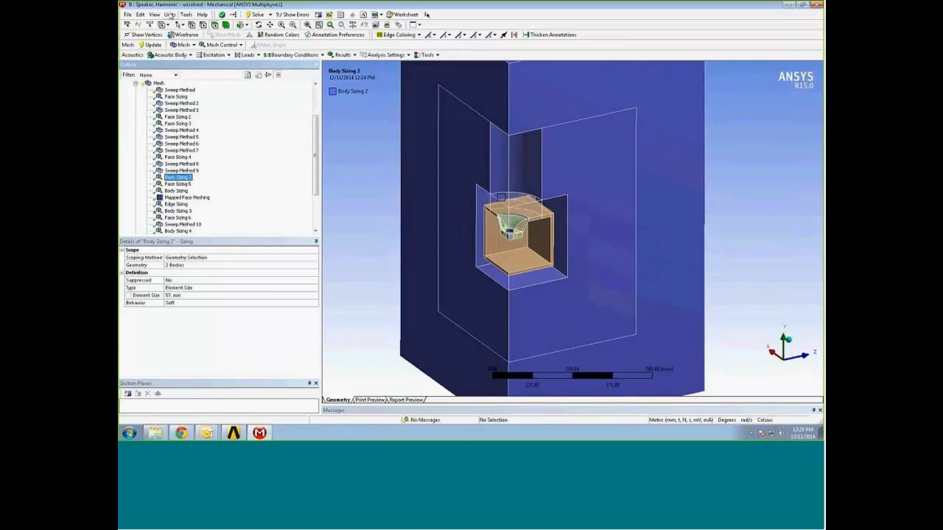
pyautogui.click(169, 14)
pyautogui.click(179, 41)
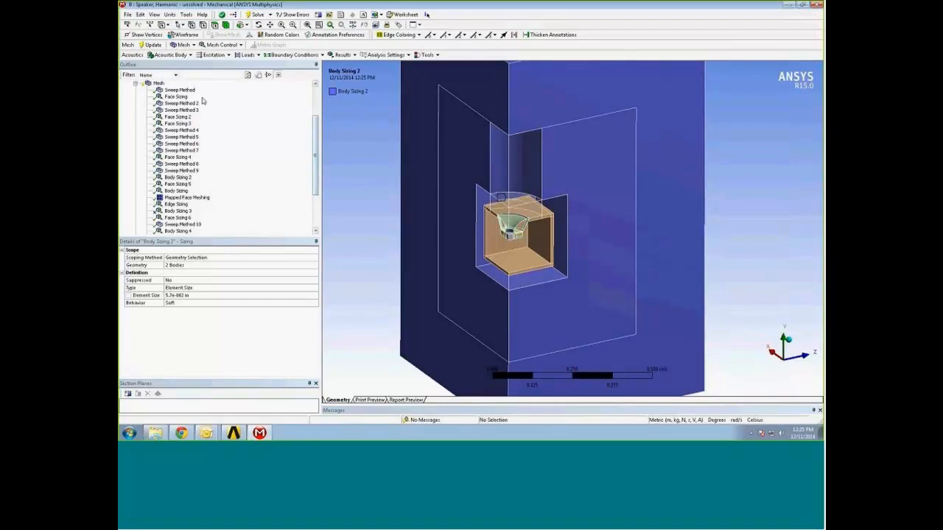
# - Display the model's mesh and examine it closely around the speaker cone and enclosure
pyautogui.rightClick(157, 82)
pyautogui.click(168, 114)
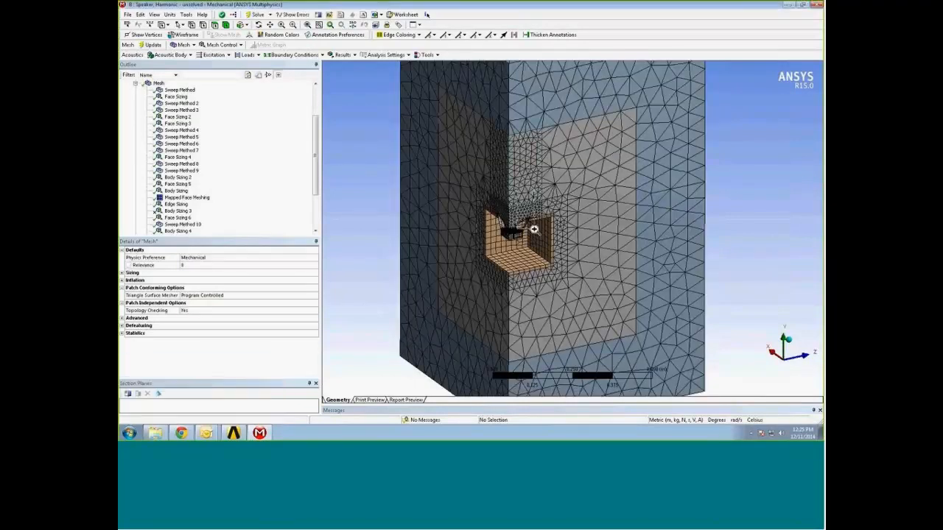
pyautogui.moveTo(542, 248); pyautogui.dragTo(546, 251, button='right')
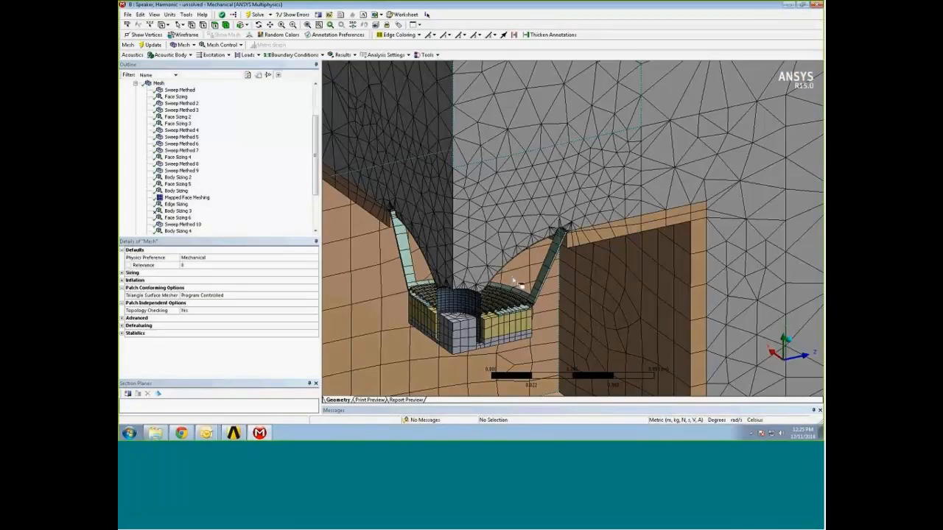
pyautogui.moveTo(486, 256); pyautogui.dragTo(519, 295, button='right')
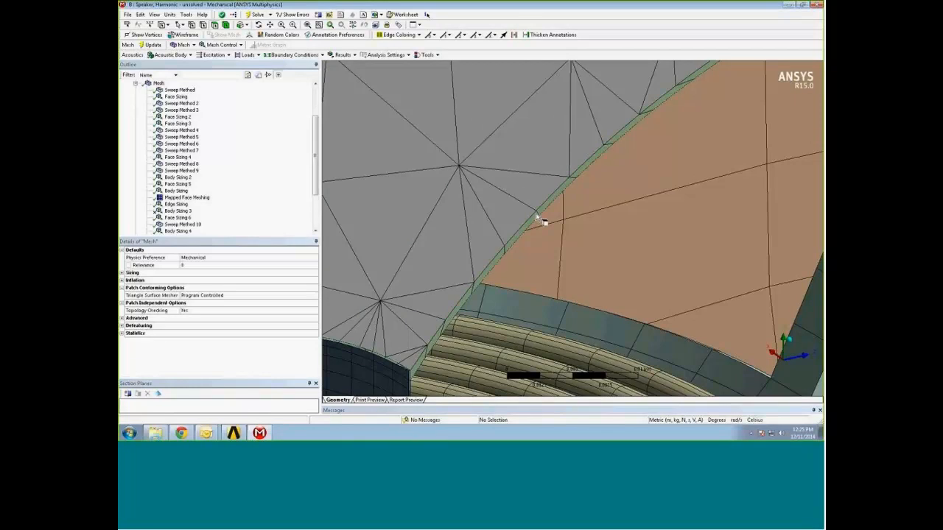
pyautogui.scroll(3, 548, 214)
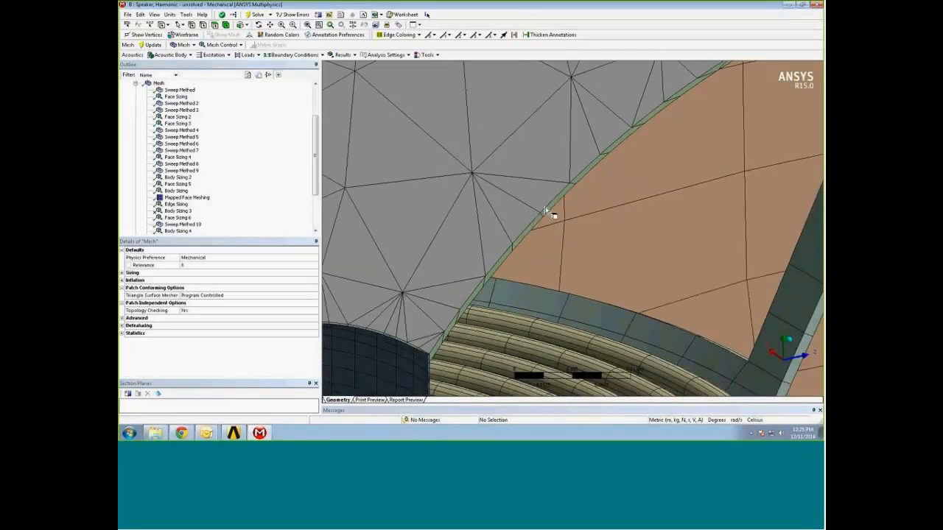
pyautogui.scroll(-8, 545, 208)
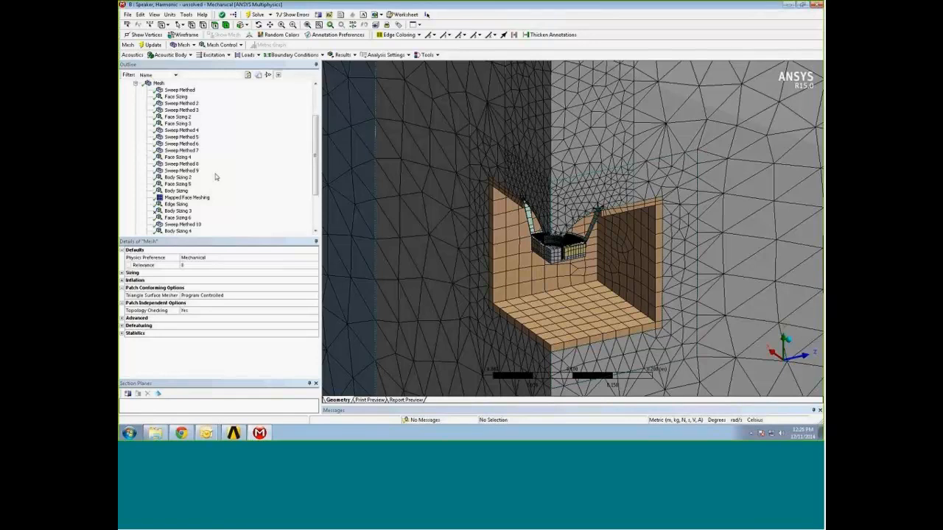
# - Collapse the mesh controls and insert an Acoustic Body under Harmonic Response
pyautogui.click(135, 83)
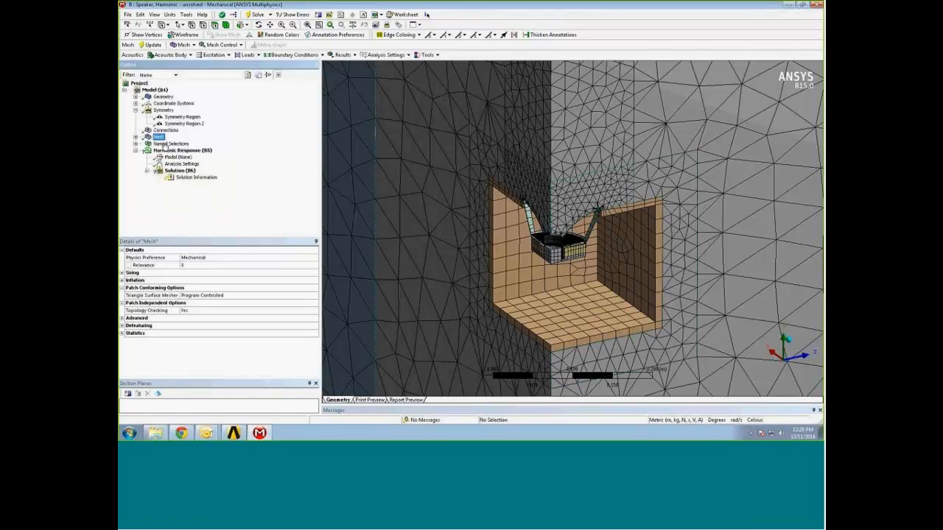
pyautogui.click(366, 200)
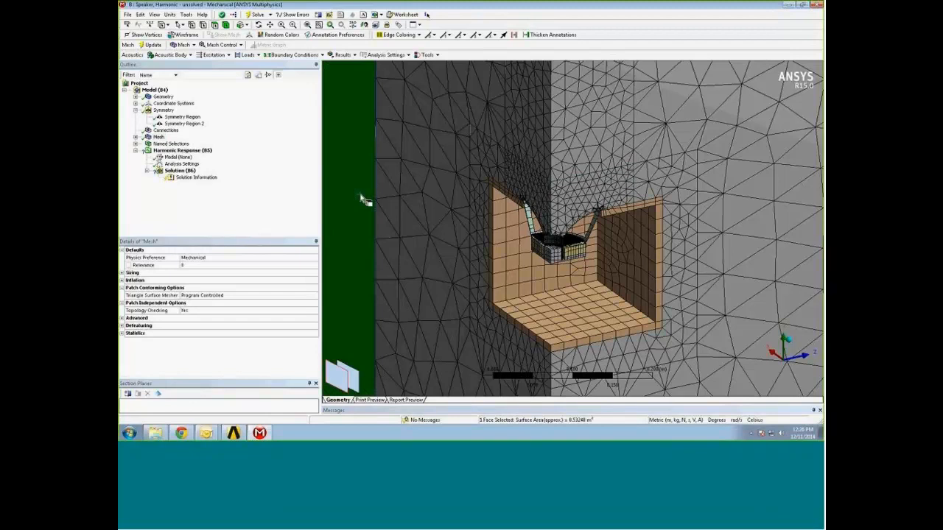
pyautogui.scroll(-3, 369, 190)
pyautogui.click(368, 190)
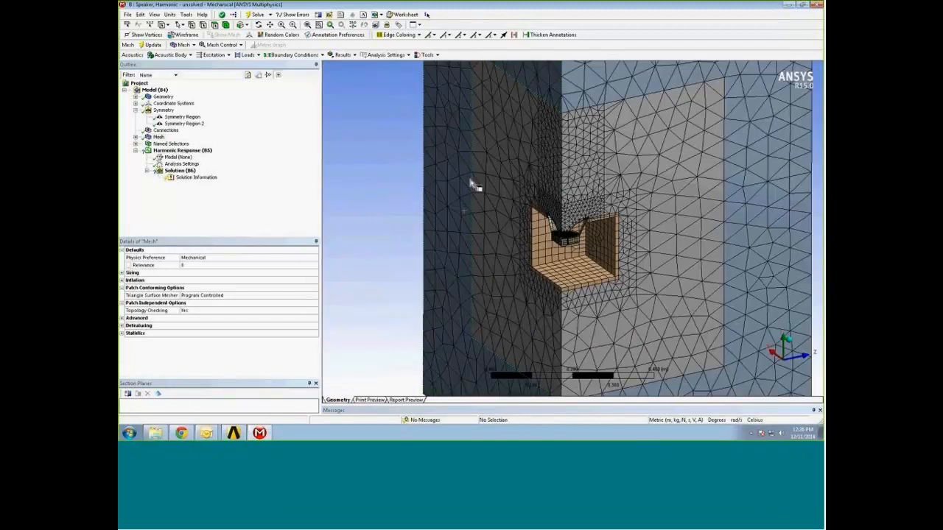
pyautogui.moveTo(509, 185); pyautogui.dragTo(610, 189, button='middle')
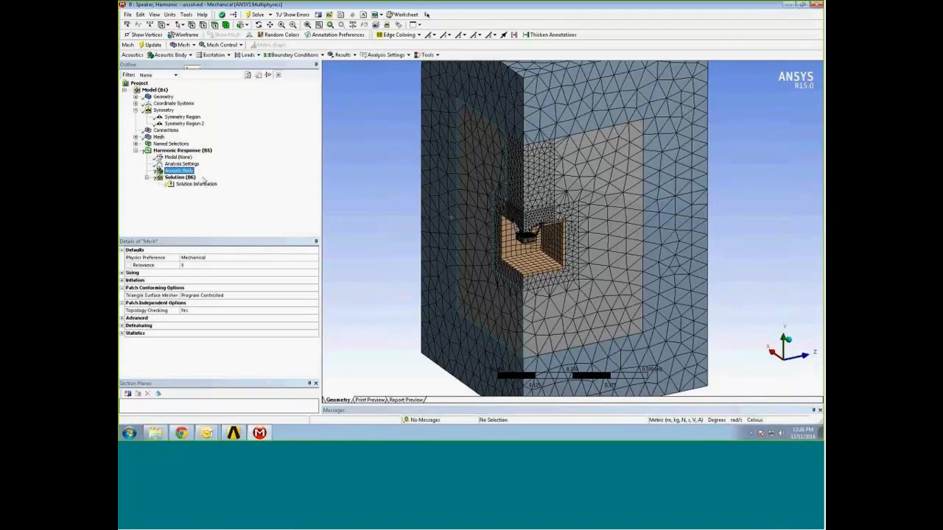
# - Scope the acoustic body to the four air bodies inside the outermost air layer
pyautogui.click(236, 267)
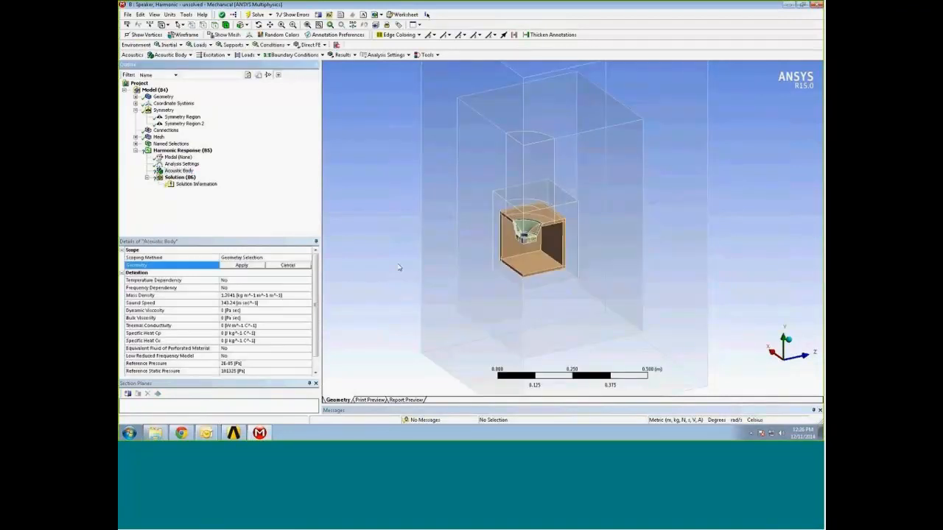
pyautogui.click(574, 271)
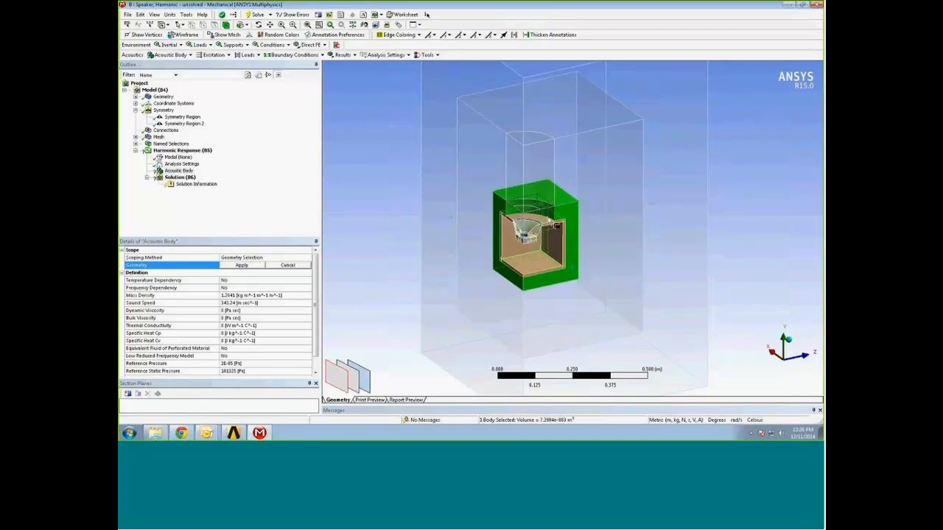
pyautogui.keyDown('ctrl'); pyautogui.click(545, 216); pyautogui.keyUp('ctrl')
pyautogui.keyDown('ctrl'); pyautogui.click(534, 184); pyautogui.keyUp('ctrl')
pyautogui.keyDown('ctrl'); pyautogui.click(576, 197); pyautogui.keyUp('ctrl')
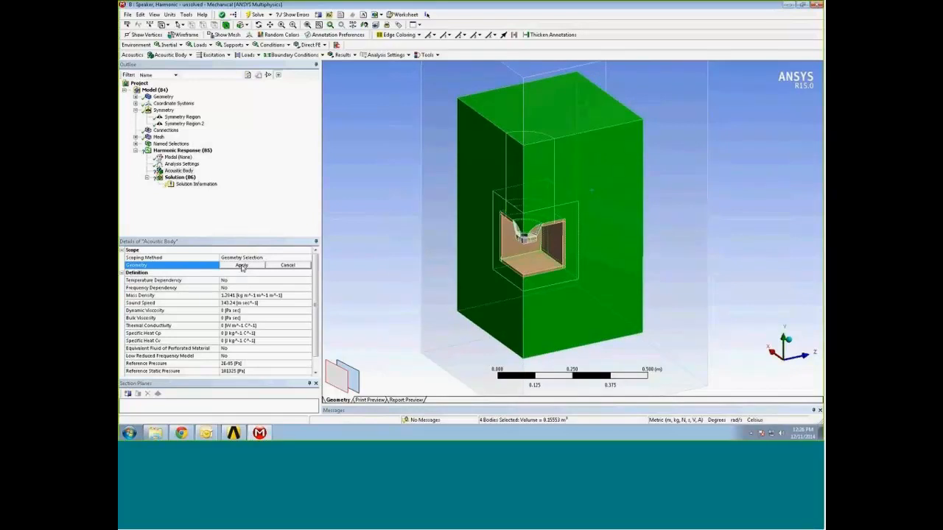
pyautogui.click(242, 265)
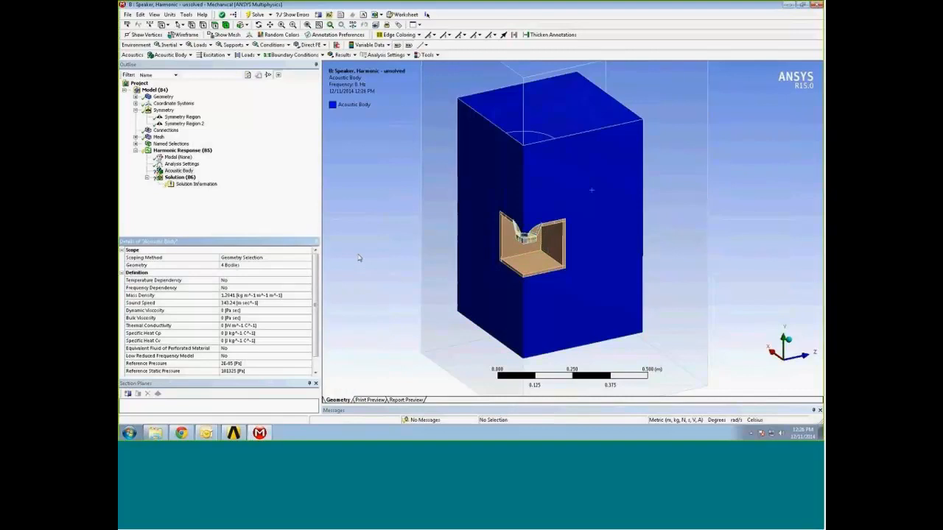
# - Set the acoustic body's Acoustic-Structural Coupled Body Options to Coupled With Symmetric Algorithm
pyautogui.scroll(-1, 217, 289)
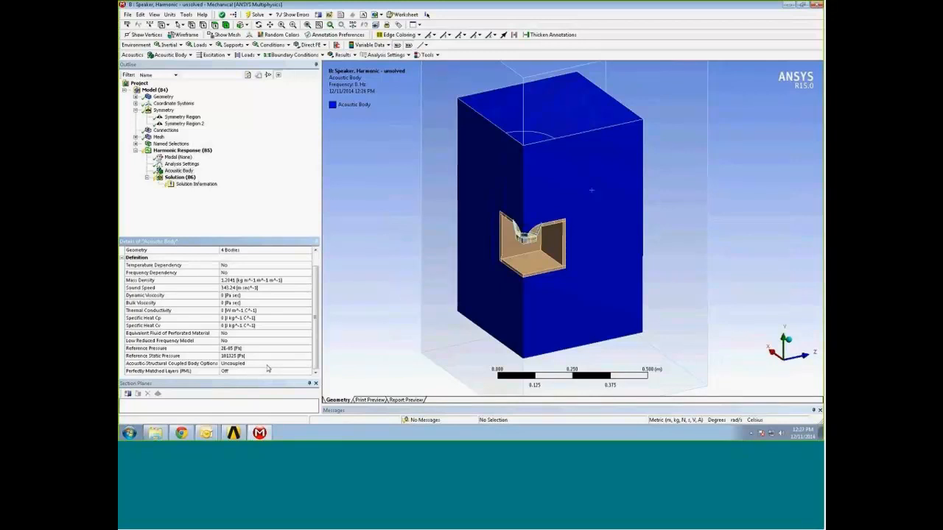
pyautogui.click(296, 364)
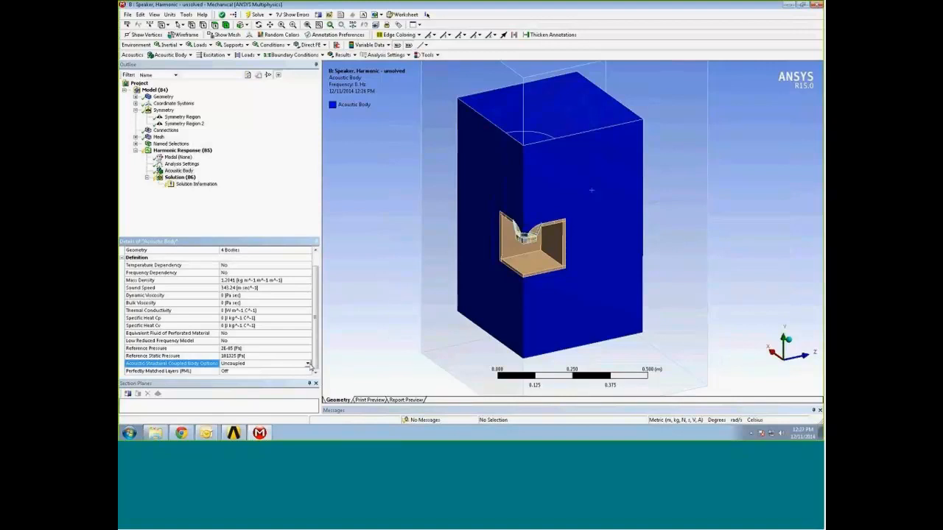
pyautogui.click(308, 364)
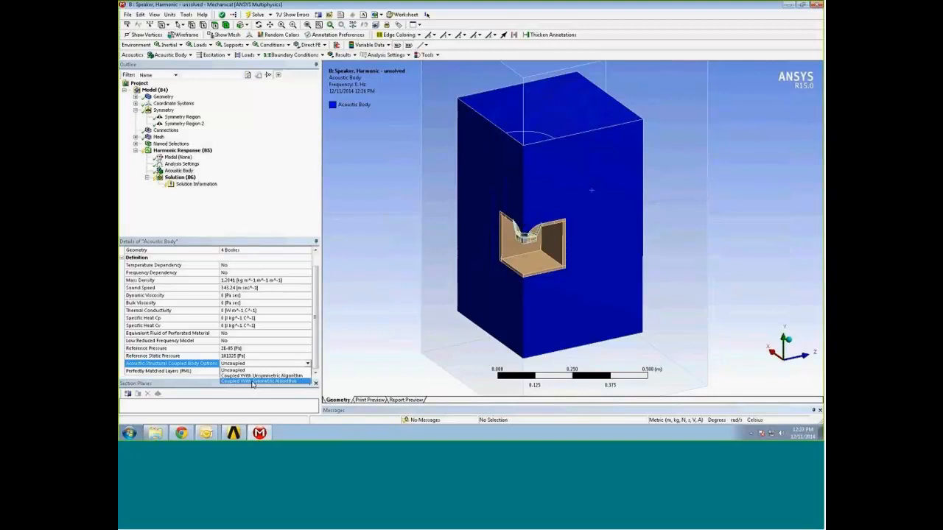
pyautogui.click(253, 382)
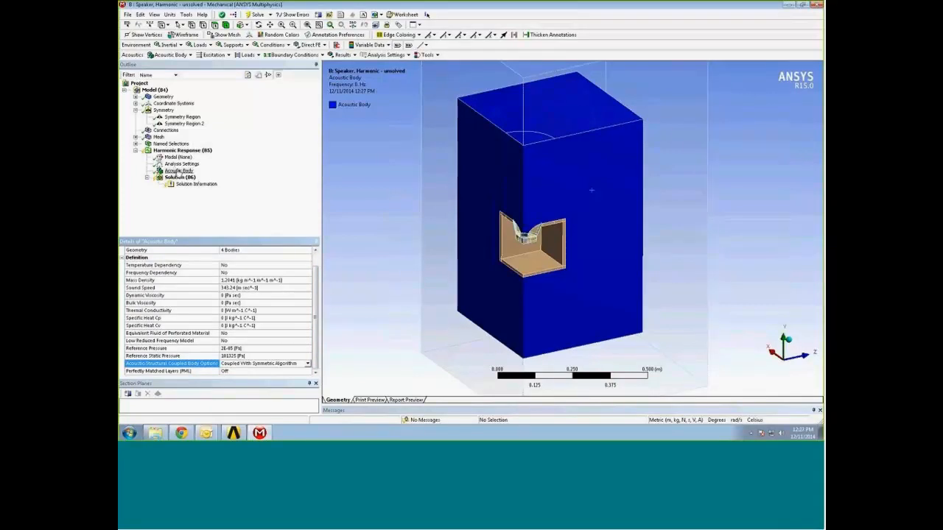
# - Add a second Acoustic Body to the harmonic analysis and scope it to the outermost air body
pyautogui.click(190, 55)
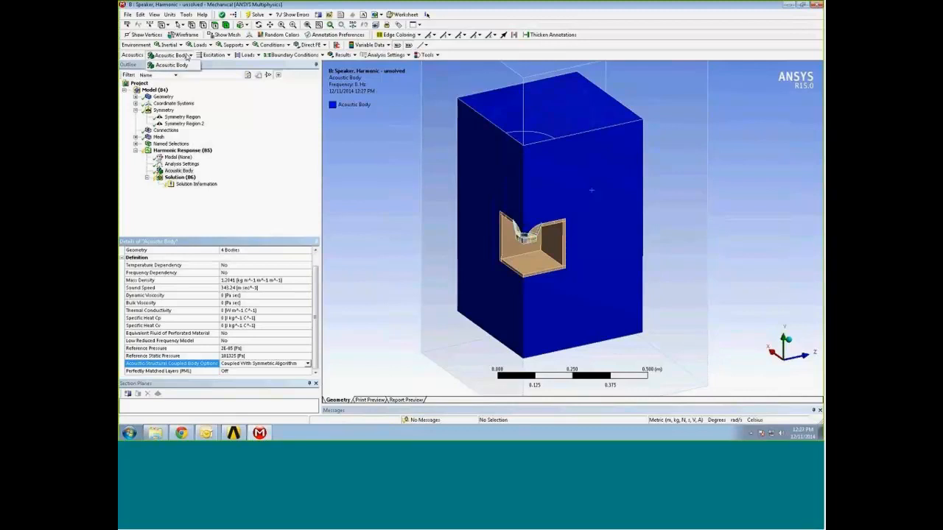
pyautogui.click(187, 65)
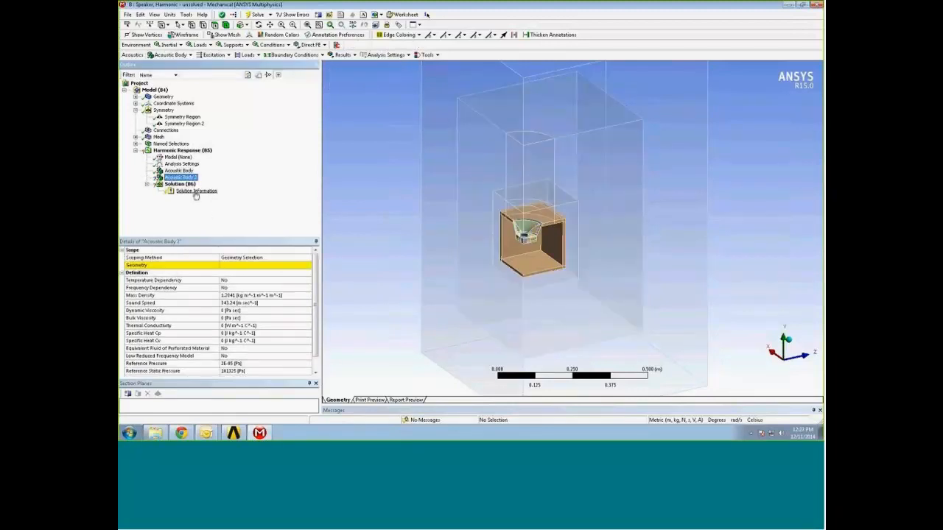
pyautogui.click(267, 265)
pyautogui.click(524, 94)
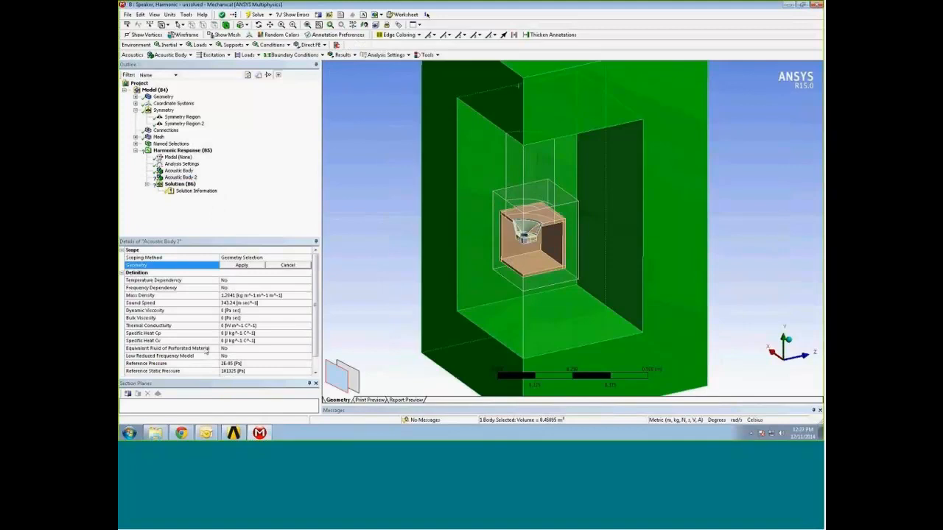
pyautogui.click(239, 267)
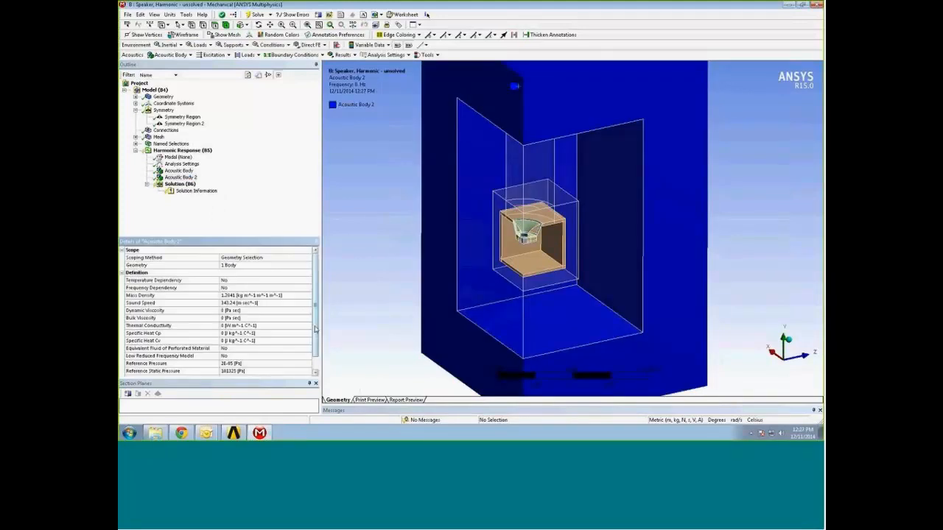
# - Set the second acoustic body's Acoustic-Structural Coupled Body Options to Coupled With Symmetric Algorithm
pyautogui.scroll(-1, 315, 330)
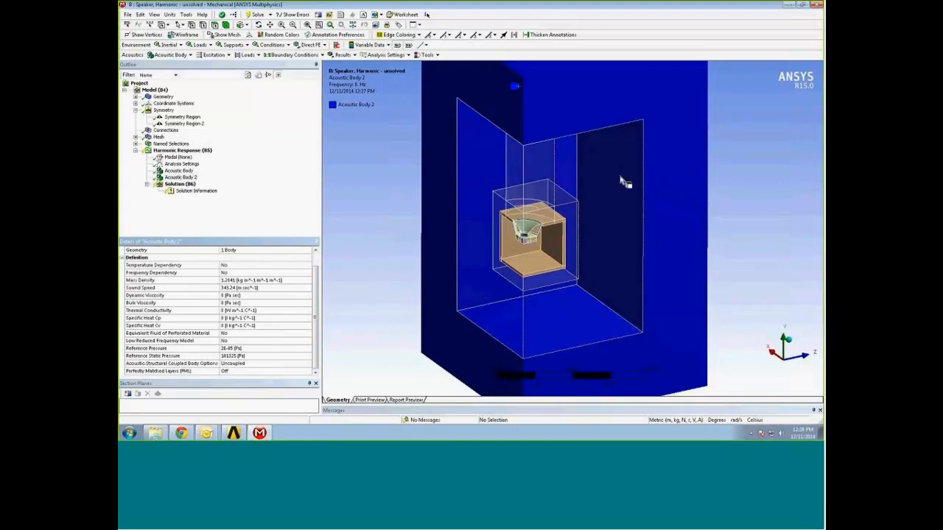
pyautogui.click(267, 363)
pyautogui.click(246, 364)
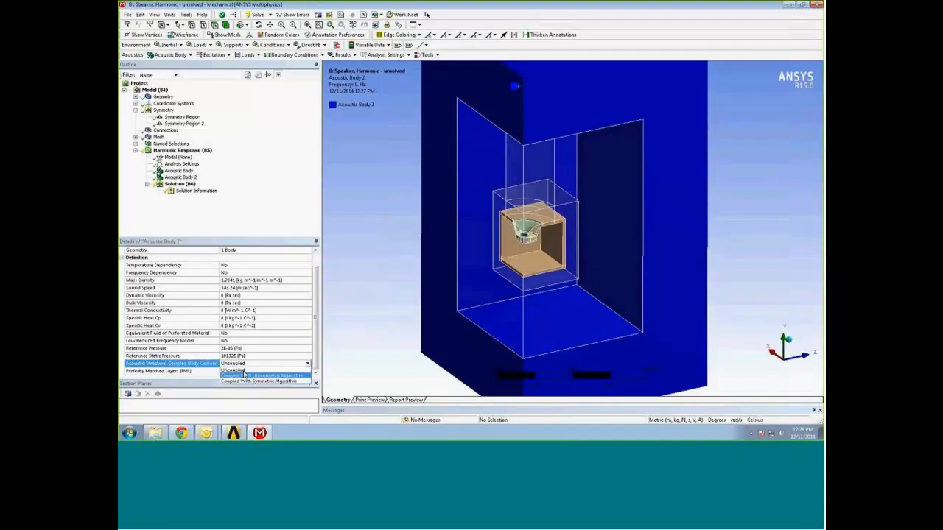
pyautogui.click(245, 382)
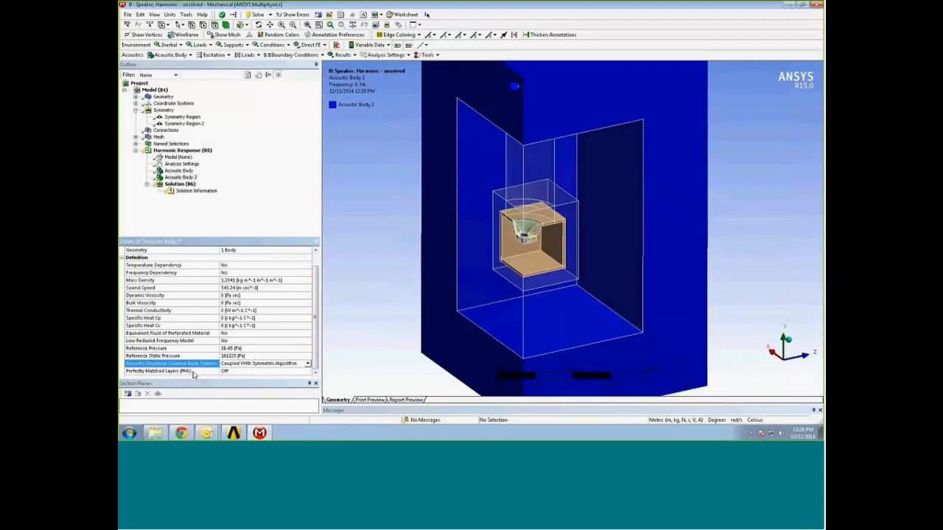
# - Turn on Perfectly Matched Layers (PML) for the second acoustic body
pyautogui.click(255, 373)
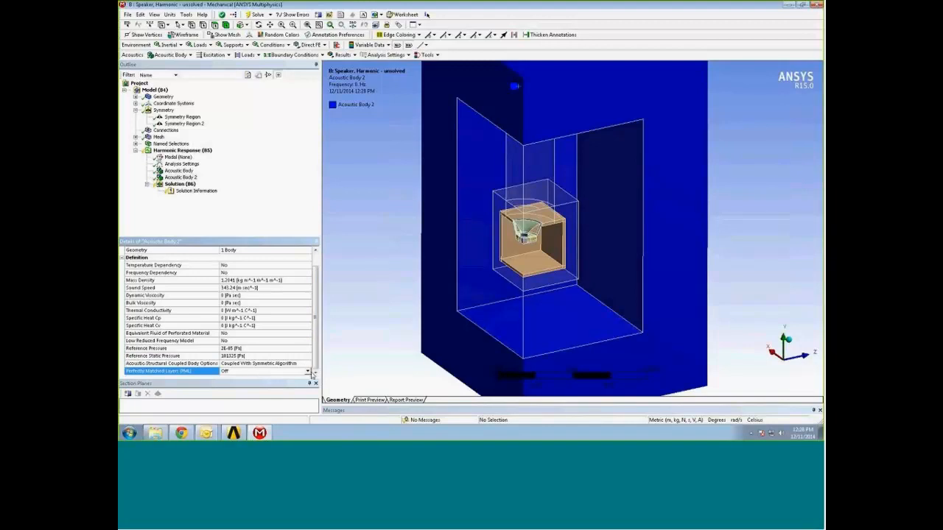
pyautogui.click(308, 372)
pyautogui.click(228, 382)
pyautogui.scroll(-3, 413, 199)
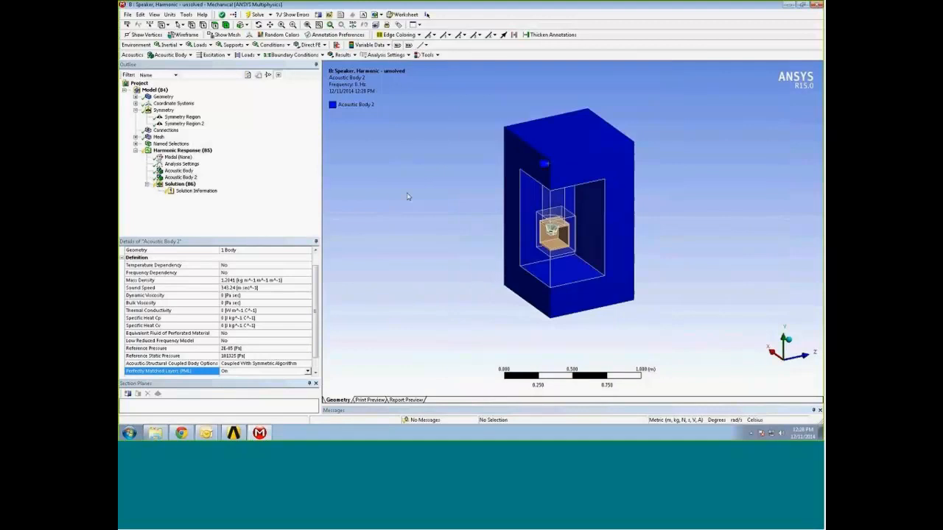
pyautogui.scroll(2, 468, 167)
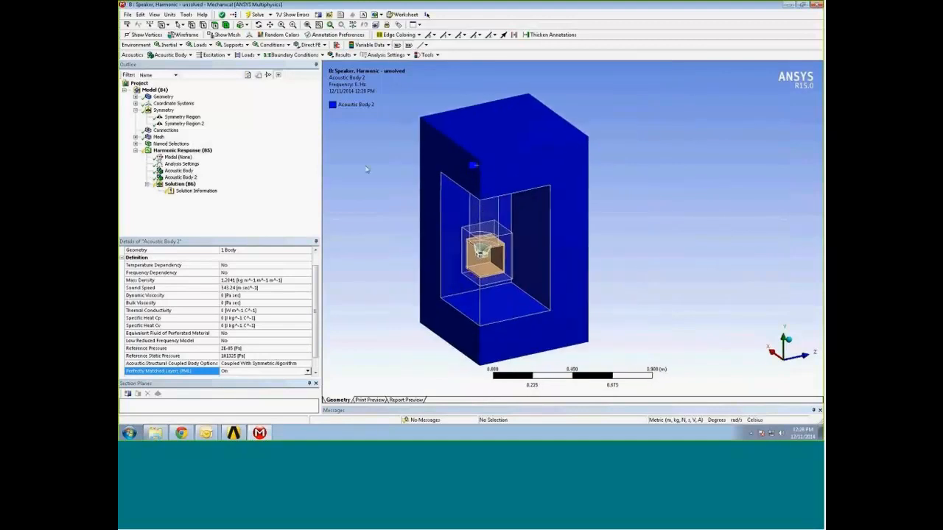
# - Insert an Acoustic Pressure boundary condition under Harmonic Response
pyautogui.click(173, 150)
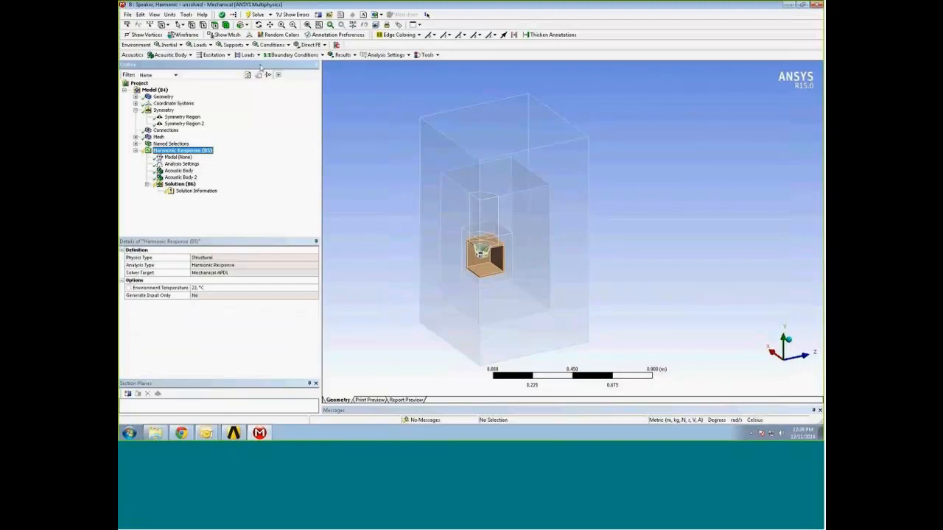
pyautogui.click(294, 54)
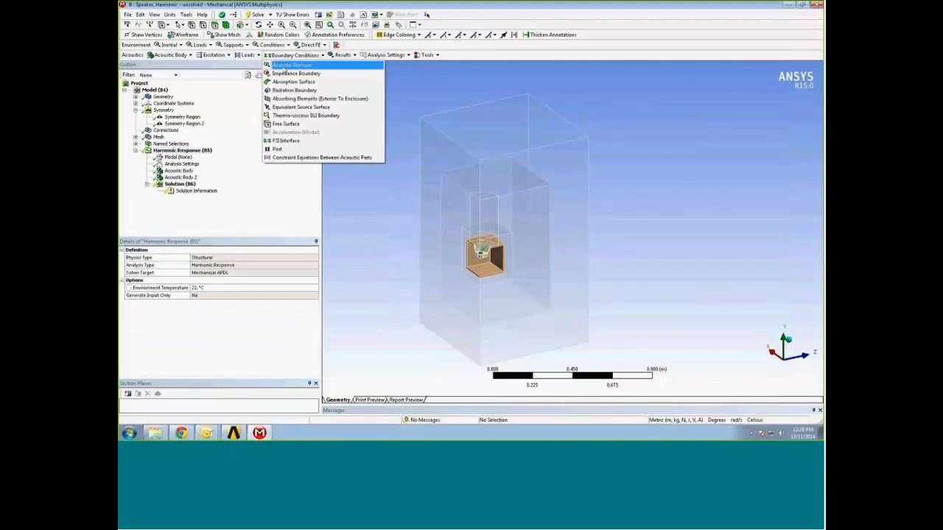
pyautogui.click(284, 66)
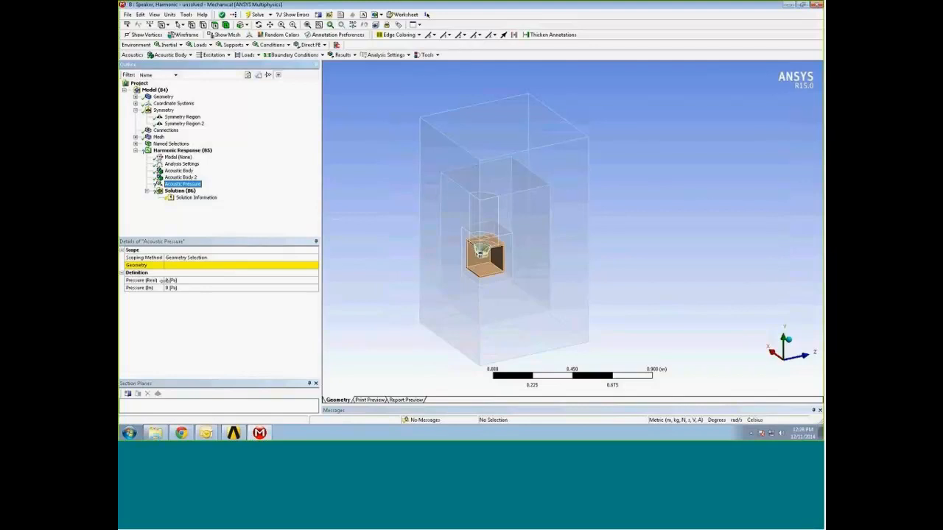
# - Scope the acoustic pressure to the four exterior faces of the outermost air body, excluding the symmetry planes
pyautogui.click(200, 265)
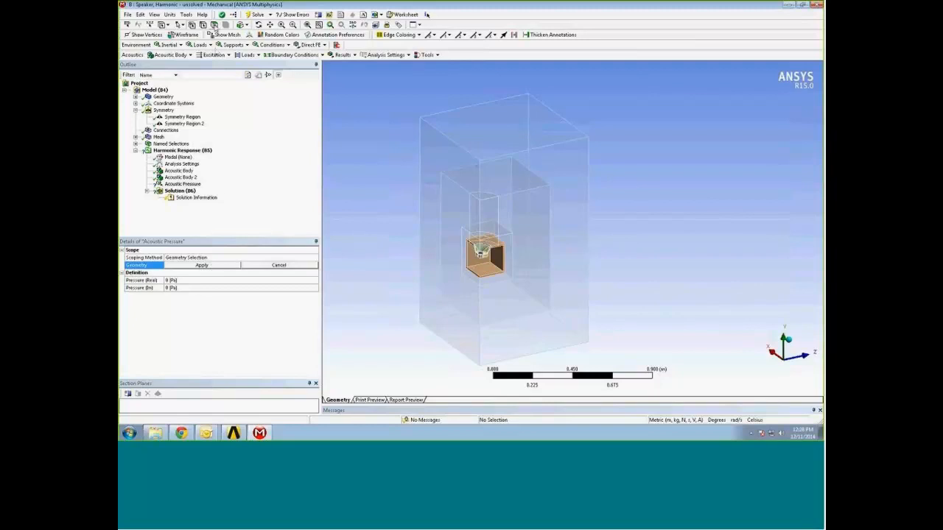
pyautogui.click(495, 152)
pyautogui.moveTo(568, 141); pyautogui.dragTo(478, 231, button='middle')
pyautogui.keyDown('ctrl'); pyautogui.click(553, 206); pyautogui.keyUp('ctrl')
pyautogui.moveTo(552, 206); pyautogui.dragTo(523, 275, button='middle')
pyautogui.keyDown('ctrl'); pyautogui.click(523, 275); pyautogui.keyUp('ctrl')
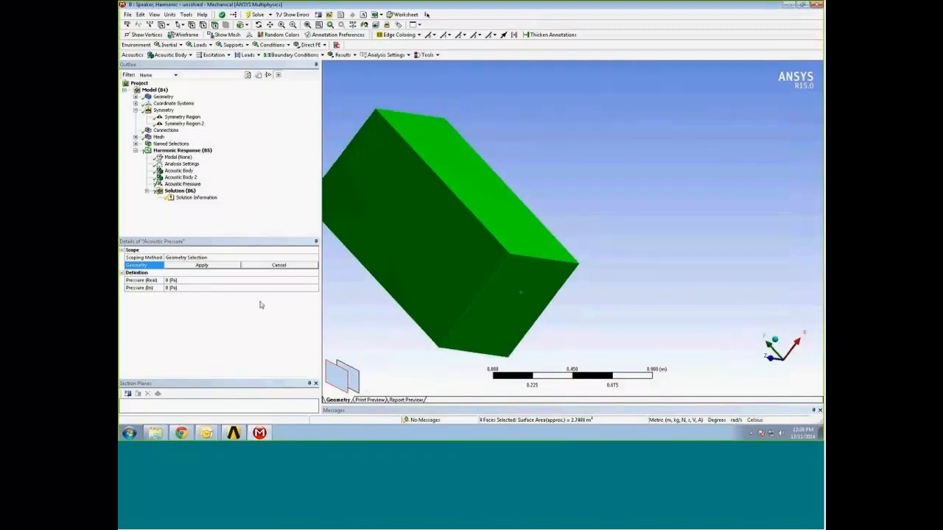
pyautogui.click(226, 266)
pyautogui.moveTo(512, 178); pyautogui.dragTo(649, 167, button='middle')
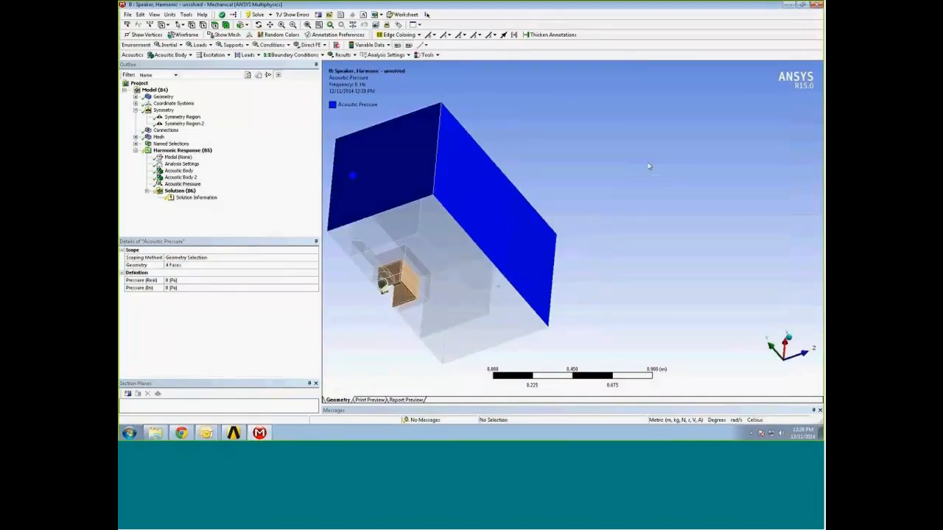
pyautogui.moveTo(568, 164); pyautogui.dragTo(262, 159, button='middle')
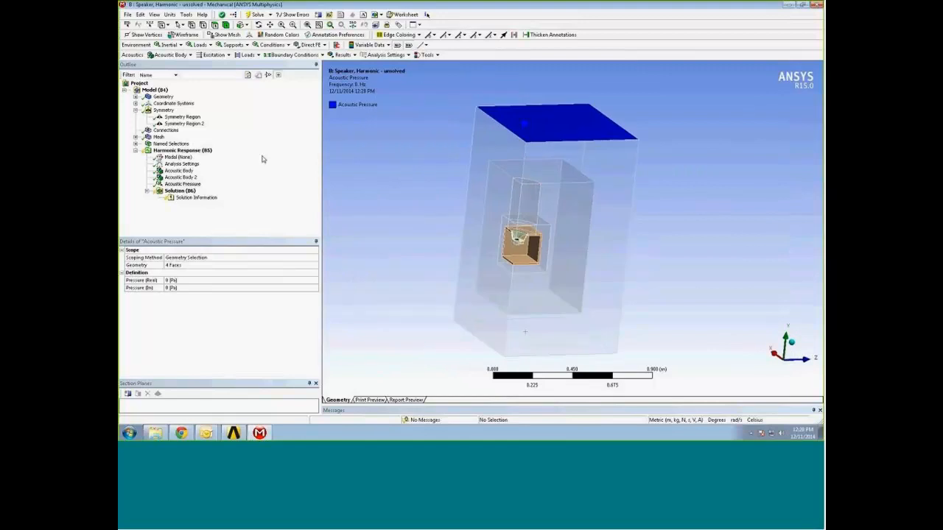
# - Set the analysis frequency range to 700 Hz minimum and 1000 Hz maximum with 2 solution intervals
pyautogui.click(180, 164)
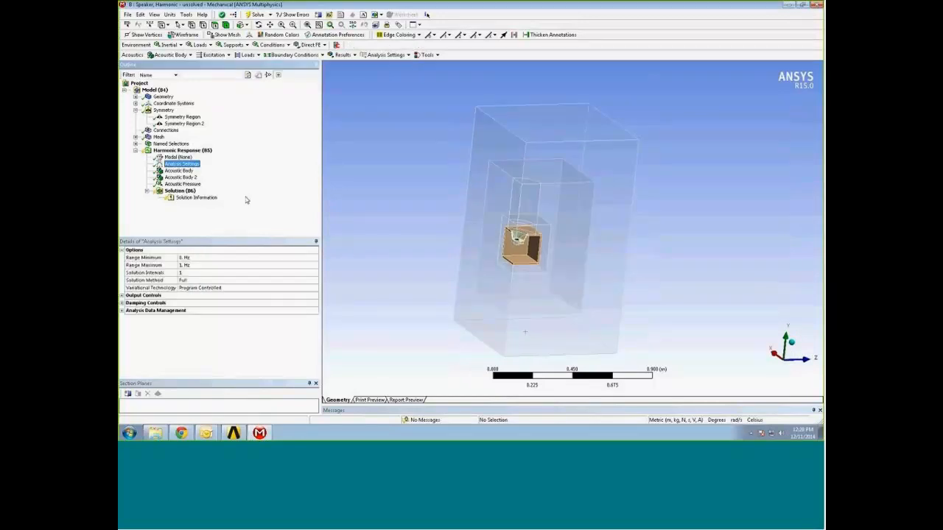
pyautogui.click(196, 258)
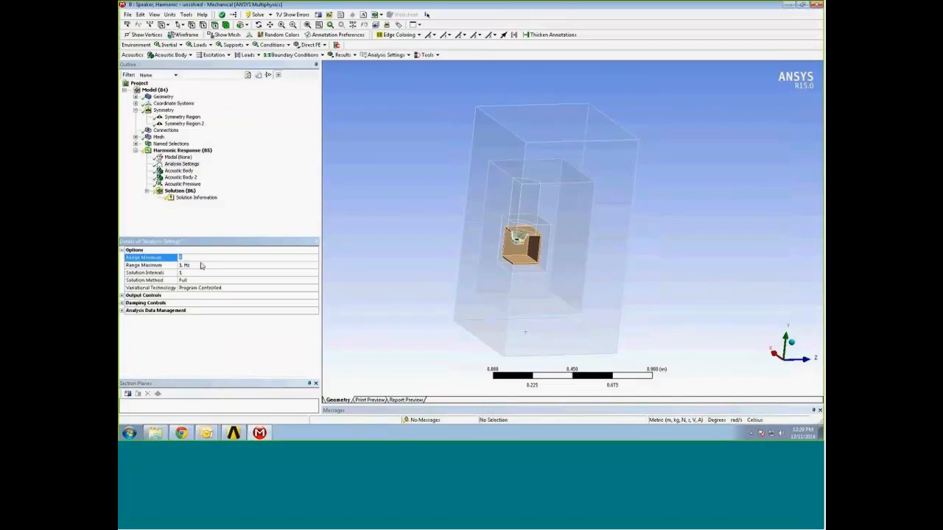
pyautogui.write('700')
pyautogui.click(196, 265)
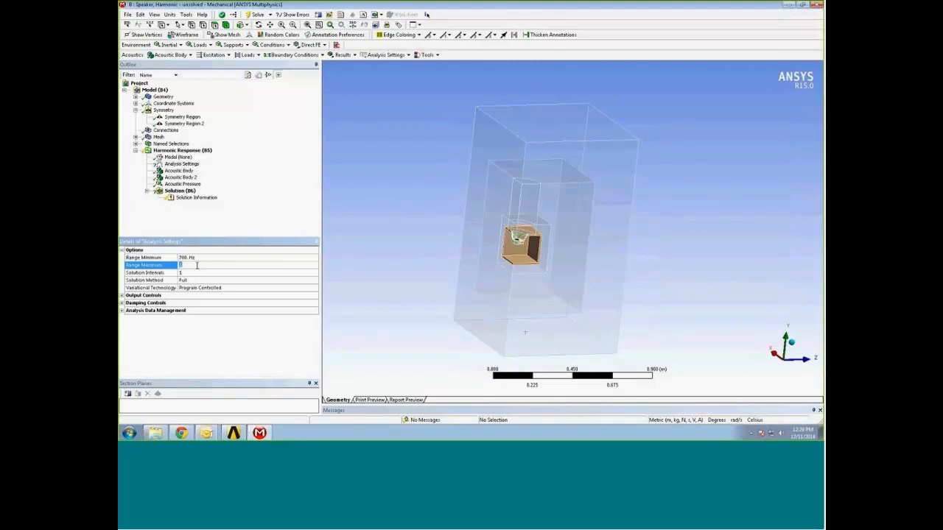
pyautogui.write('1000')
pyautogui.press('Return')
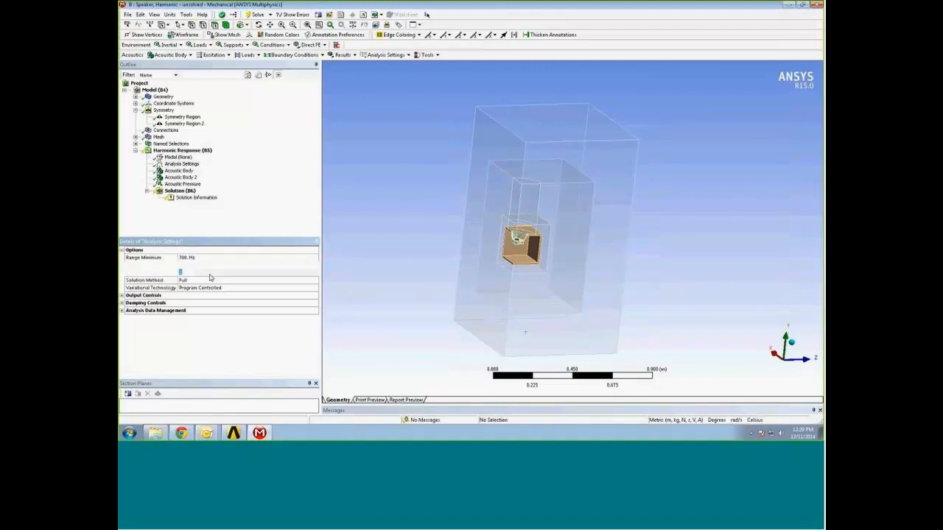
pyautogui.click(210, 273)
pyautogui.write('2')
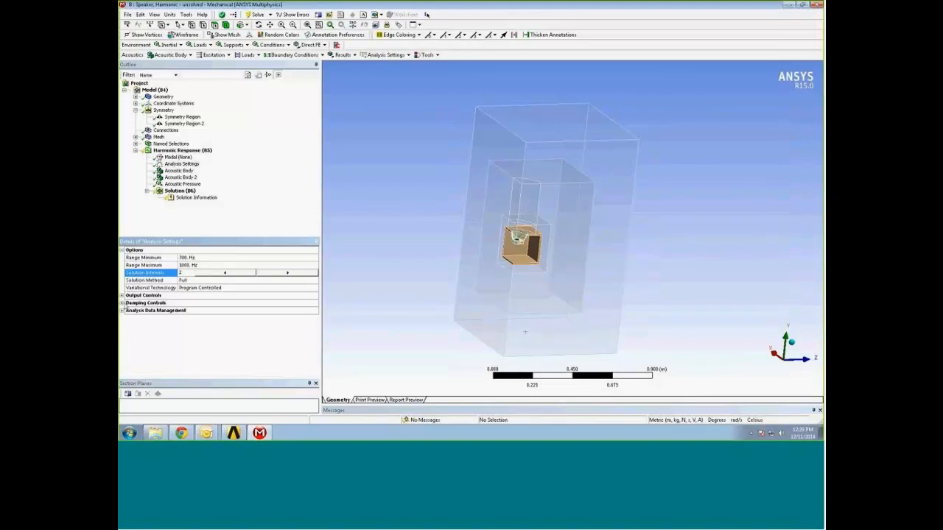
# - Set the Constant Damping Ratio to 0.01 in the analysis settings' damping controls
pyautogui.click(122, 303)
pyautogui.click(209, 310)
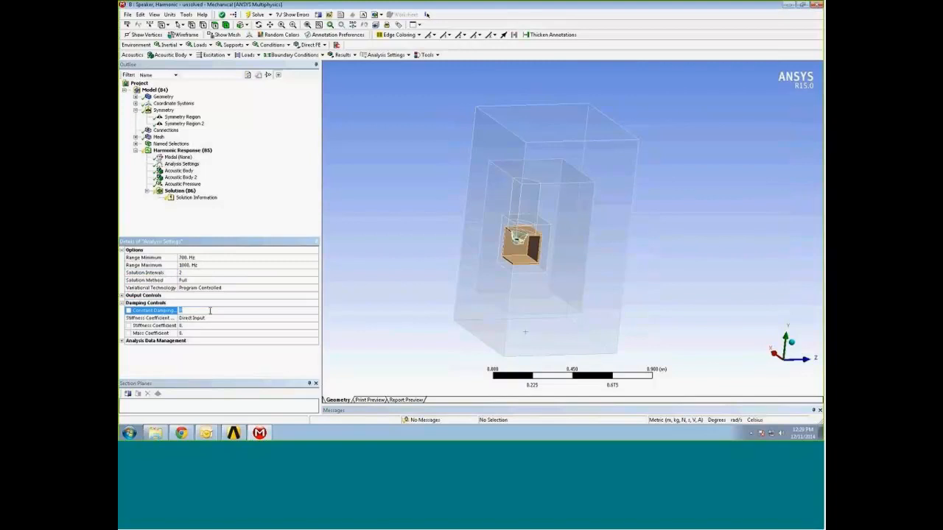
pyautogui.write('0.01')
pyautogui.click(219, 320)
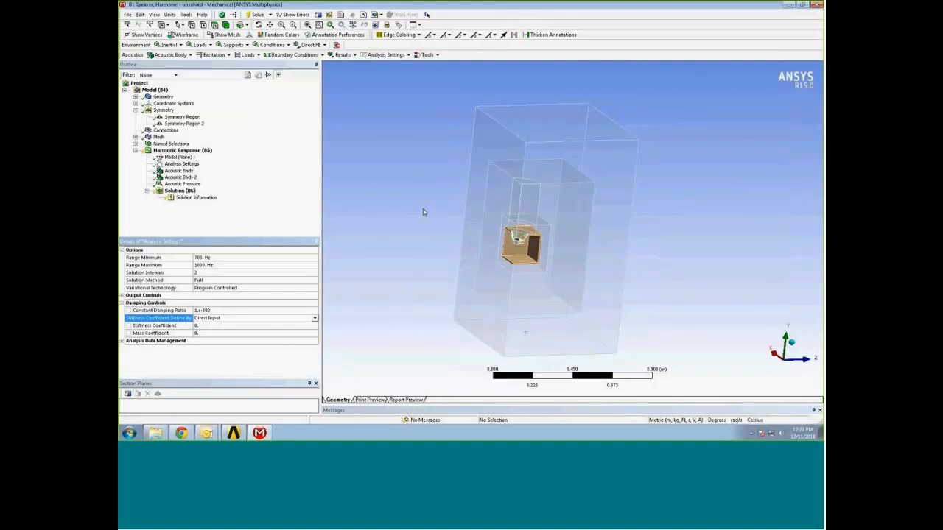
# - Insert an acoustic FSI Interface boundary condition under Harmonic Response
pyautogui.moveTo(485, 205); pyautogui.dragTo(577, 318, button='right')
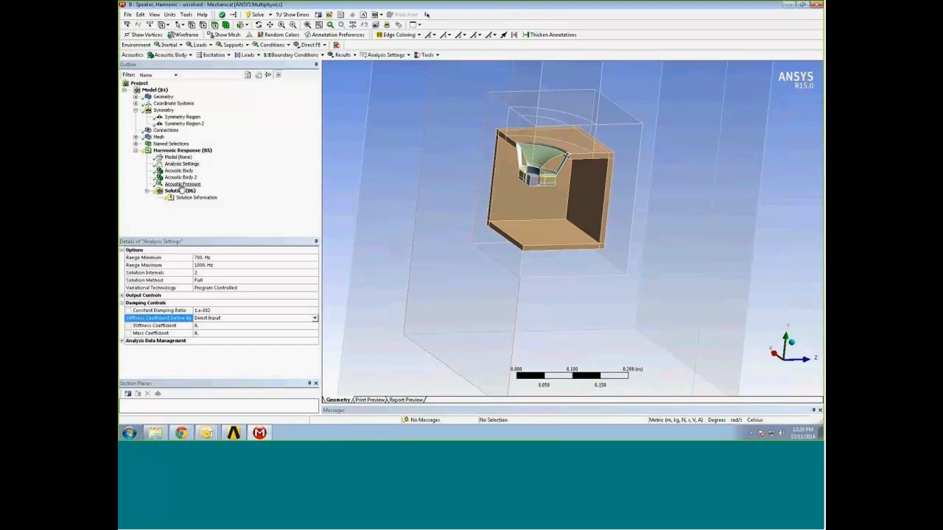
pyautogui.click(181, 151)
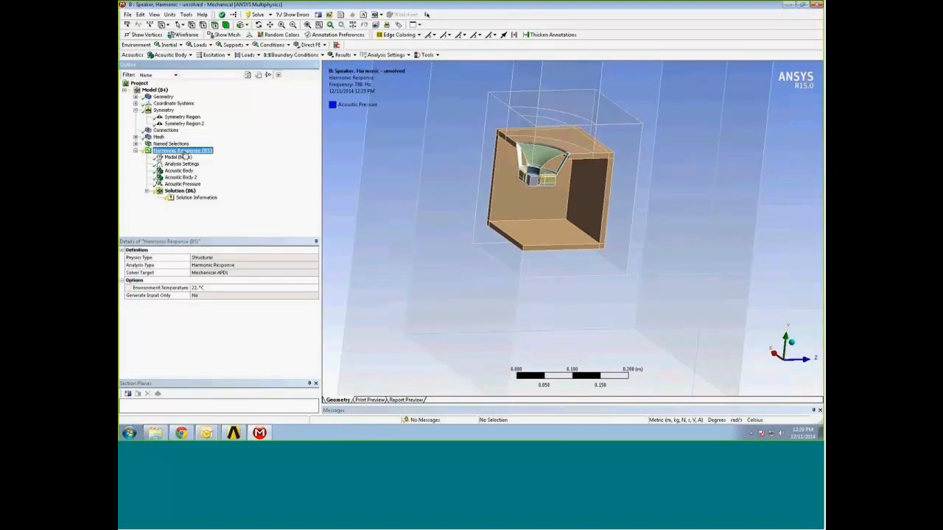
pyautogui.click(322, 56)
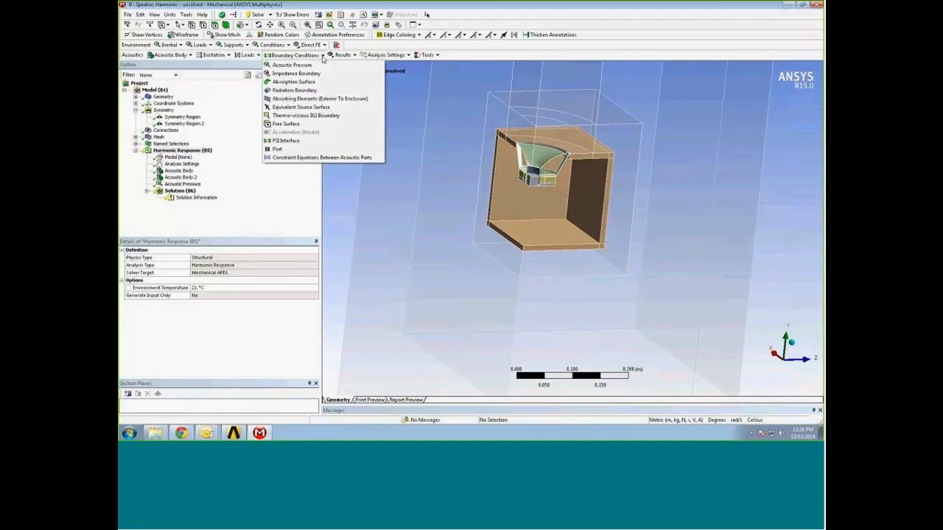
pyautogui.click(287, 141)
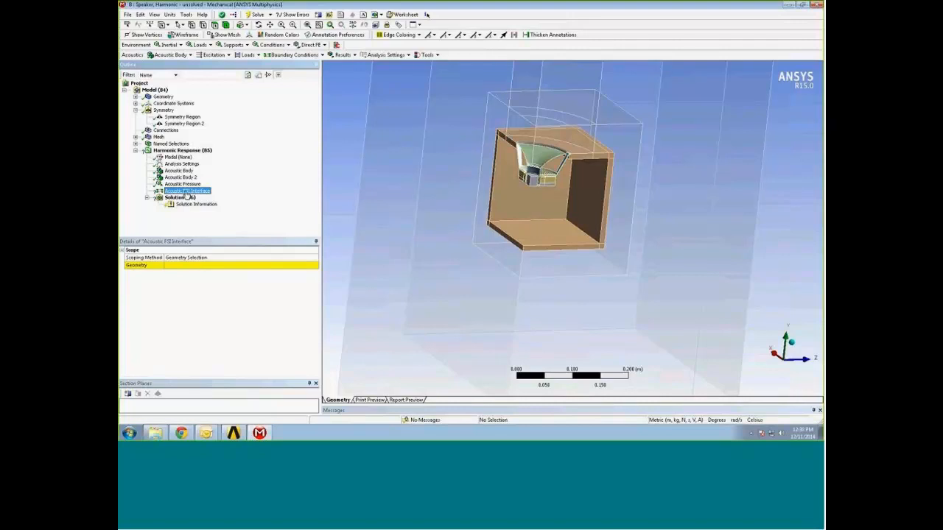
# - Scope the FSI interface by Named Selection, using the FSI selection
pyautogui.click(286, 260)
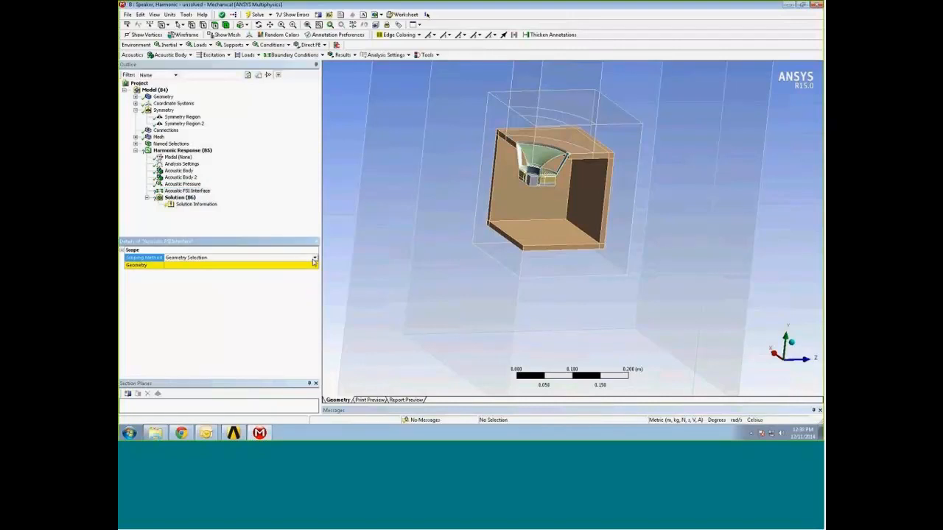
pyautogui.click(314, 260)
pyautogui.click(215, 270)
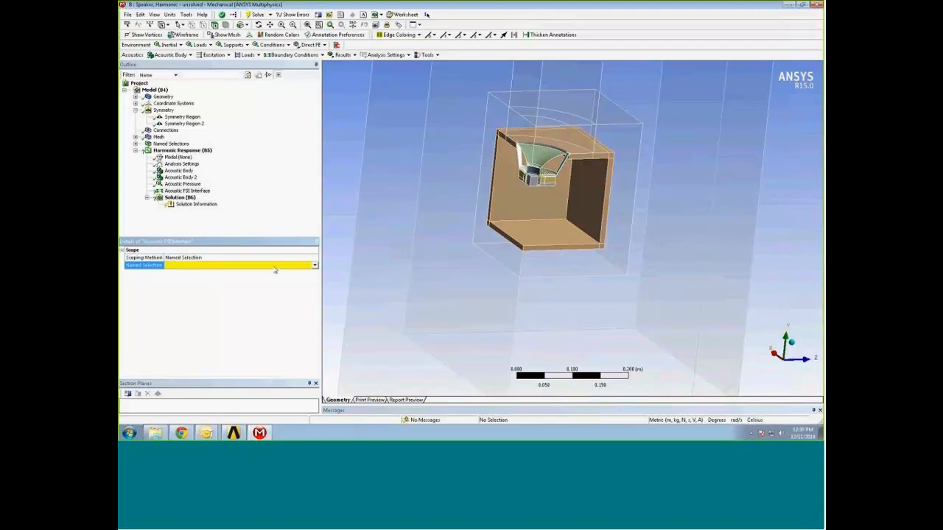
pyautogui.click(314, 265)
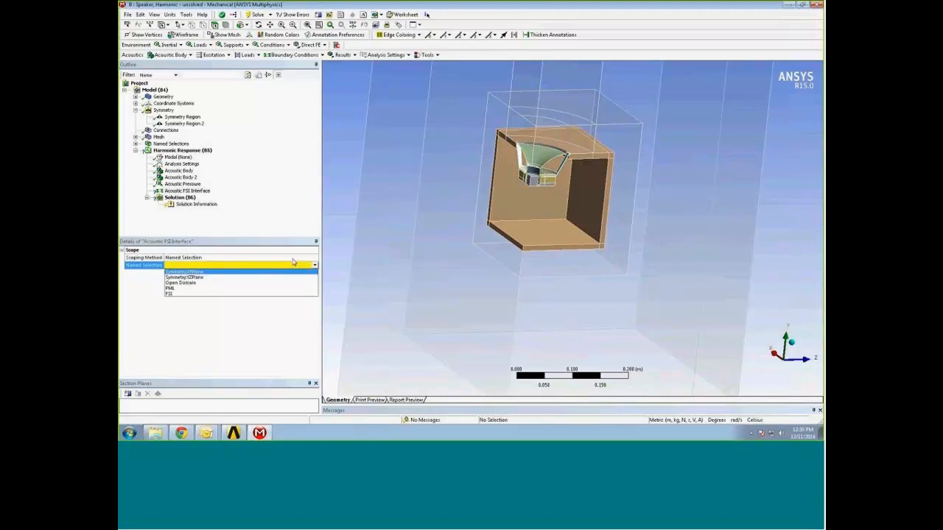
pyautogui.click(181, 293)
# - Set the face draw mode to Draw both faces and inspect the FSI faces around the speaker and enclosure
pyautogui.moveTo(403, 200); pyautogui.dragTo(368, 177)
pyautogui.click(154, 15)
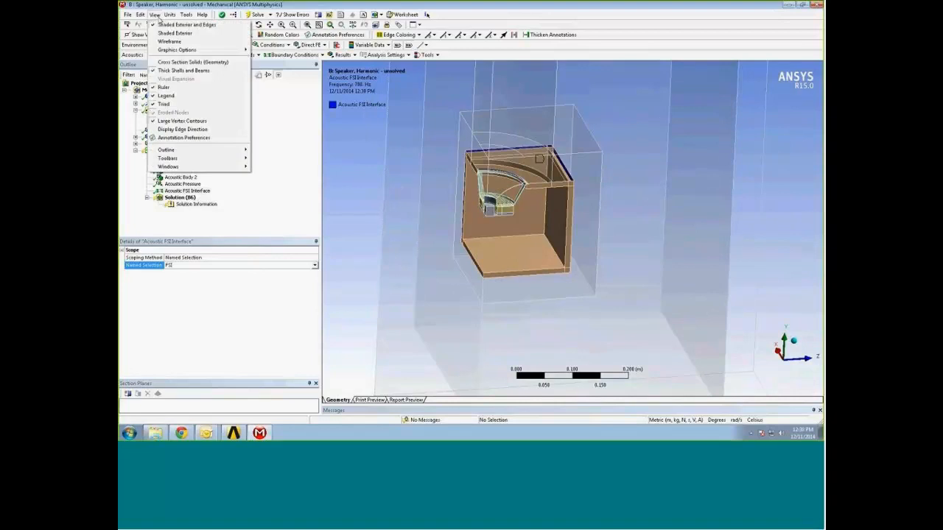
pyautogui.moveTo(184, 50)
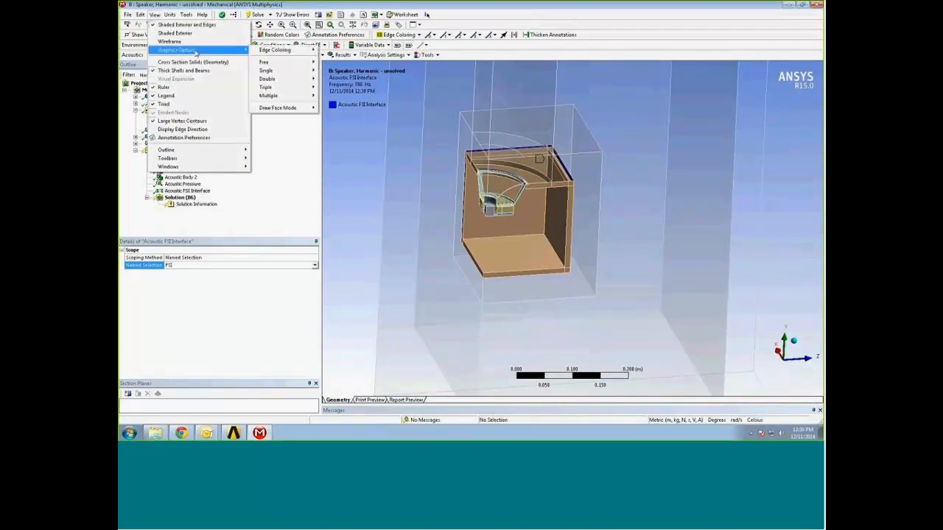
pyautogui.moveTo(311, 110)
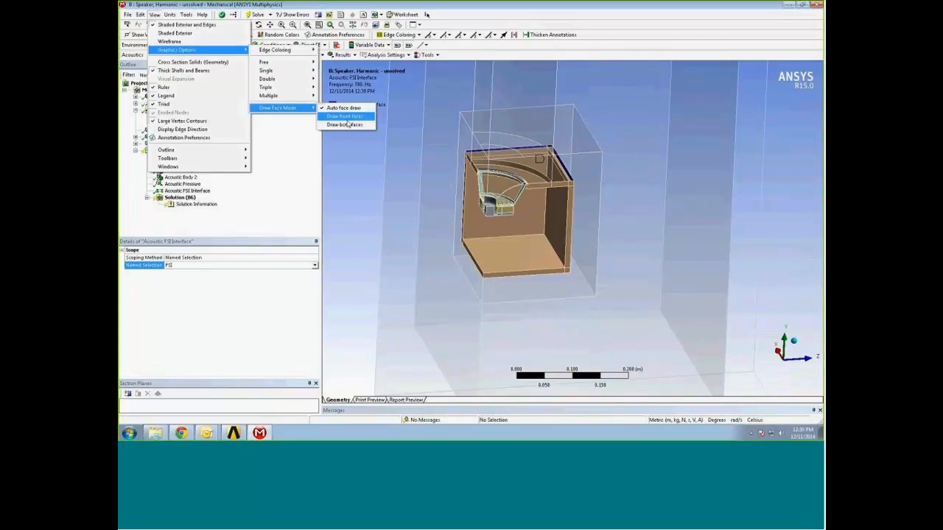
pyautogui.click(344, 125)
pyautogui.moveTo(372, 162); pyautogui.dragTo(306, 152, button='middle')
pyautogui.moveTo(382, 194); pyautogui.dragTo(464, 179, button='middle')
pyautogui.moveTo(463, 179); pyautogui.dragTo(508, 196, button='middle')
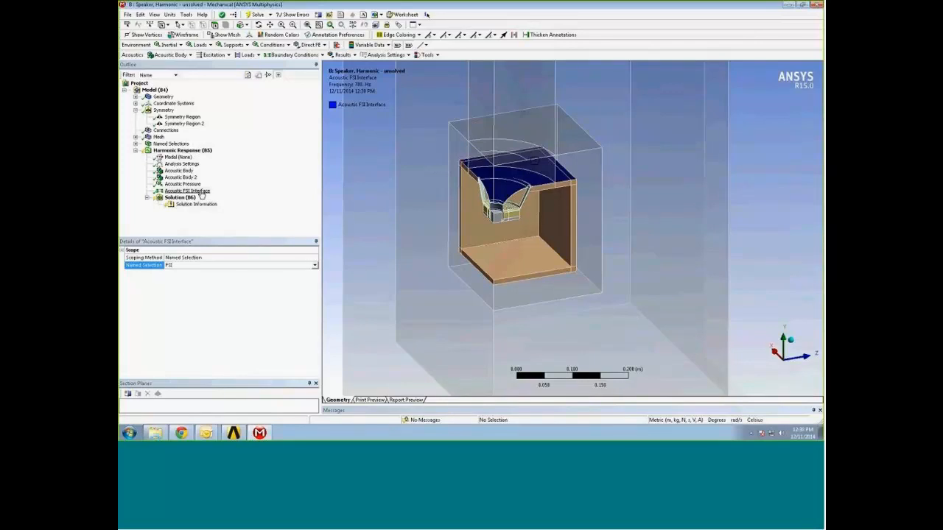
# - Insert a Force under Harmonic Response and scope it to the voice coil's cylindrical face inside the magnet gap
pyautogui.click(193, 151)
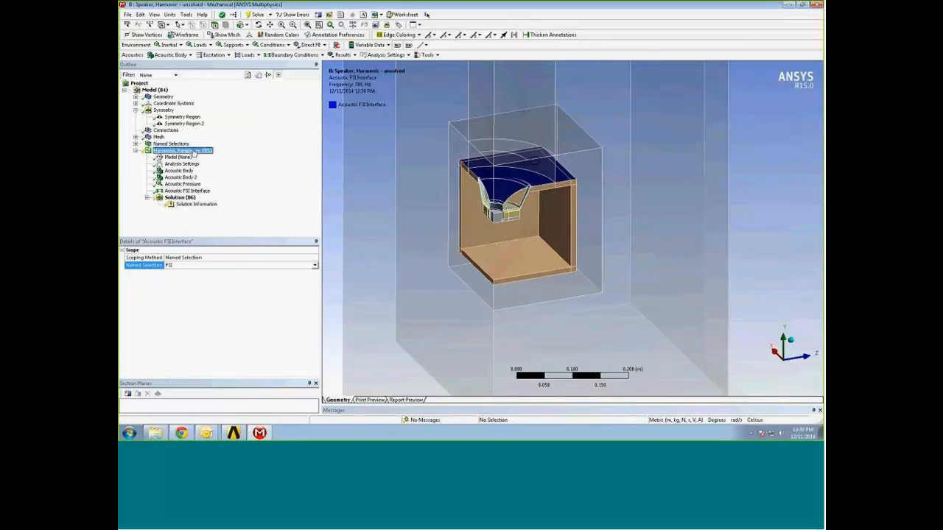
pyautogui.rightClick(194, 151)
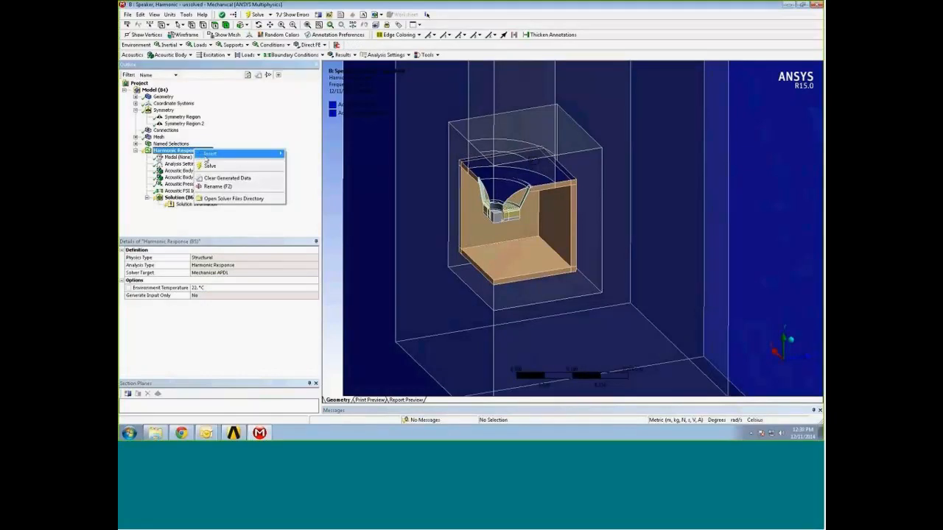
pyautogui.moveTo(210, 153)
pyautogui.click(318, 101)
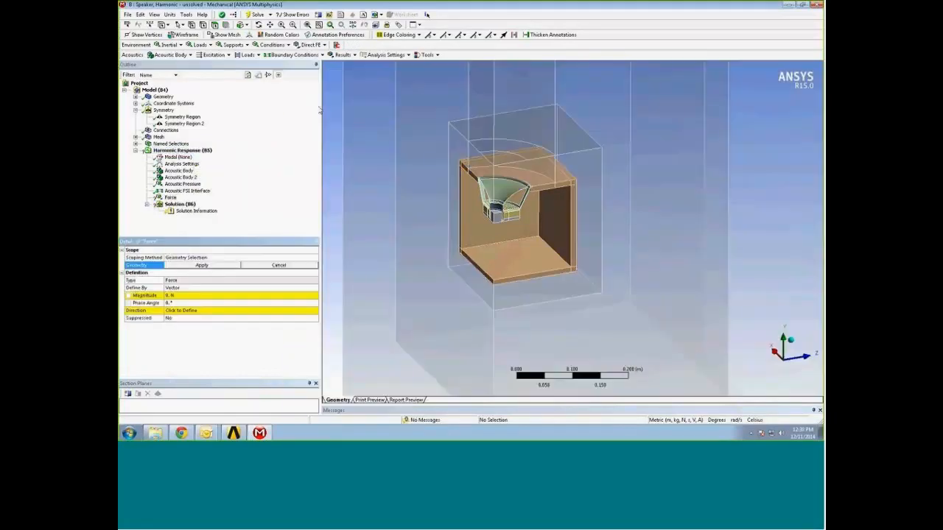
pyautogui.moveTo(483, 206); pyautogui.dragTo(532, 241, button='right')
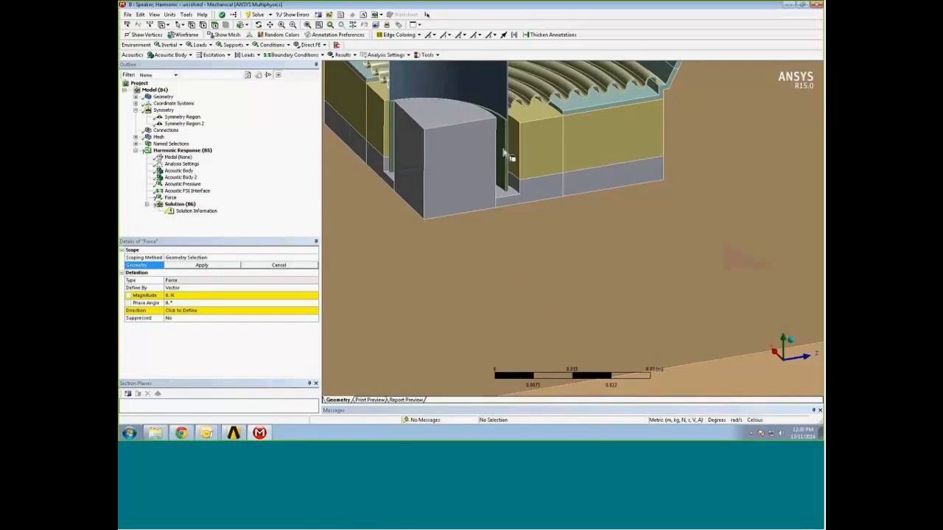
pyautogui.click(502, 160)
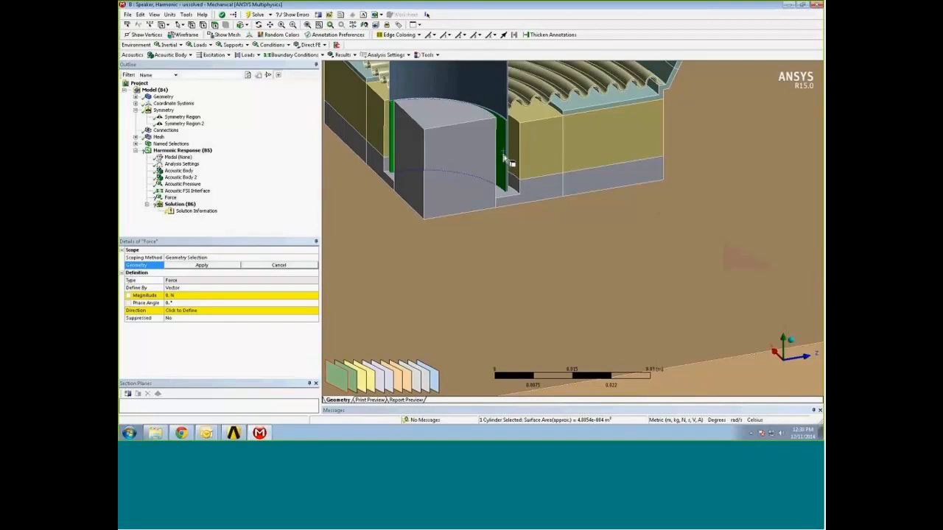
pyautogui.click(201, 264)
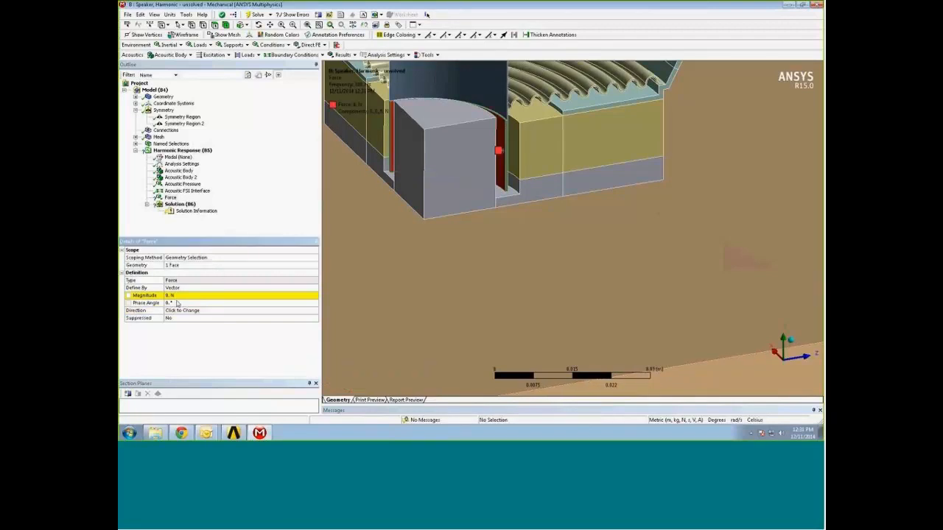
# - Set the force magnitude to 1 N
pyautogui.click(177, 295)
pyautogui.write('1')
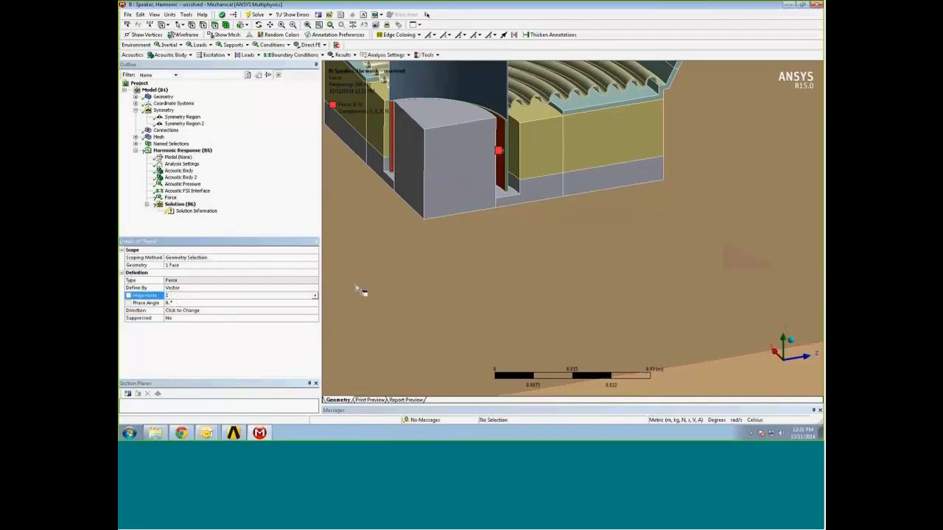
pyautogui.click(364, 288)
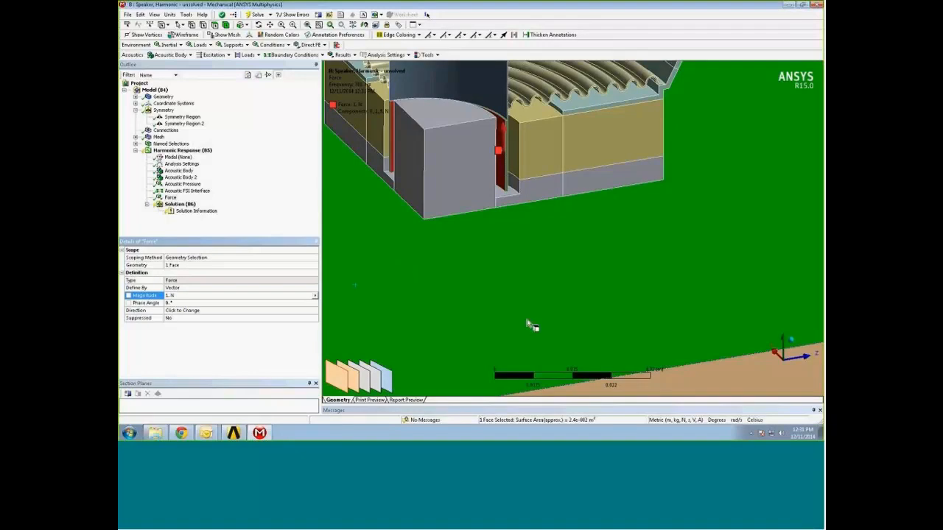
# - Examine where the force acts on the voice coil relative to the speaker and its enclosure
pyautogui.scroll(-3, 524, 311)
pyautogui.scroll(-3, 520, 310)
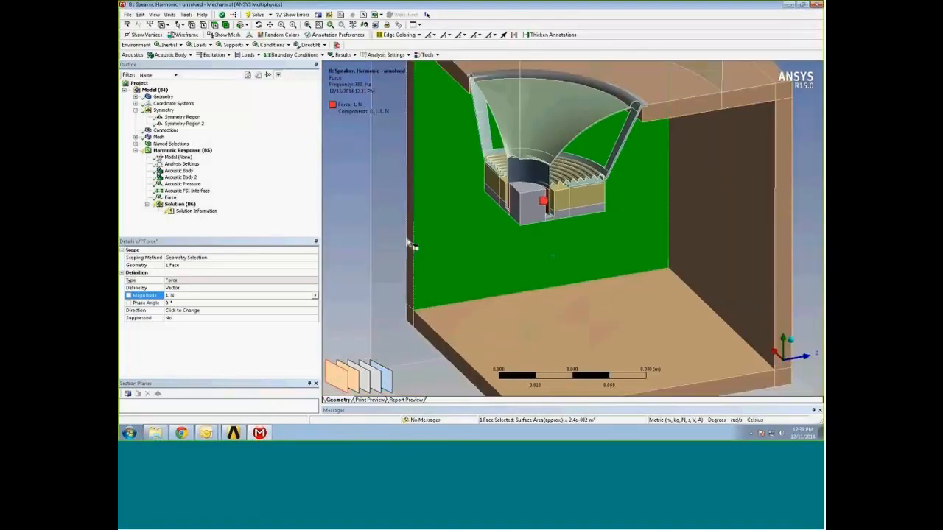
pyautogui.scroll(-1, 359, 235)
pyautogui.scroll(-2, 359, 236)
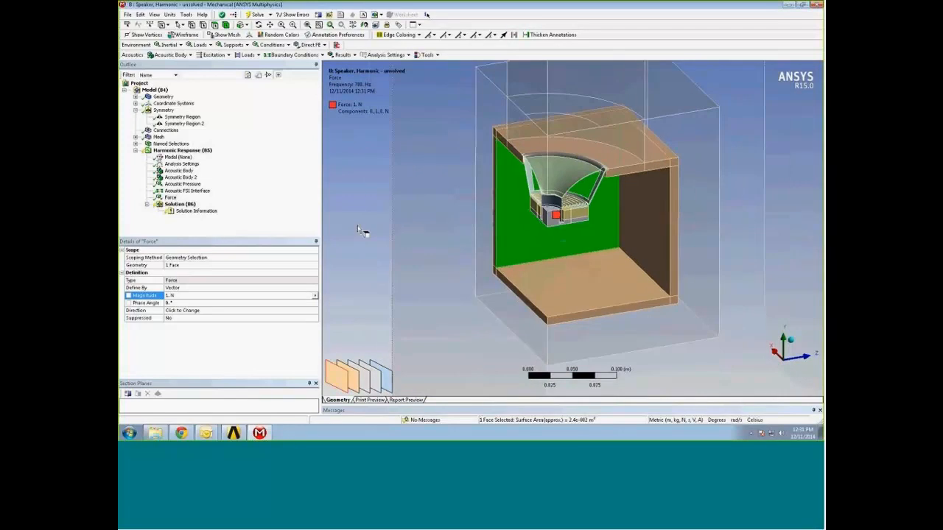
pyautogui.click(362, 232)
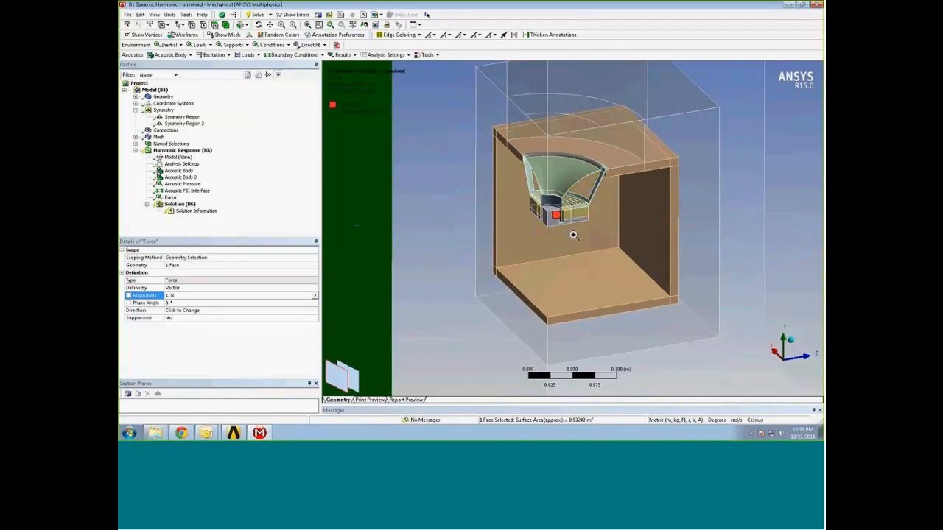
pyautogui.scroll(5, 576, 223)
pyautogui.scroll(2, 579, 223)
pyautogui.scroll(-2, 632, 210)
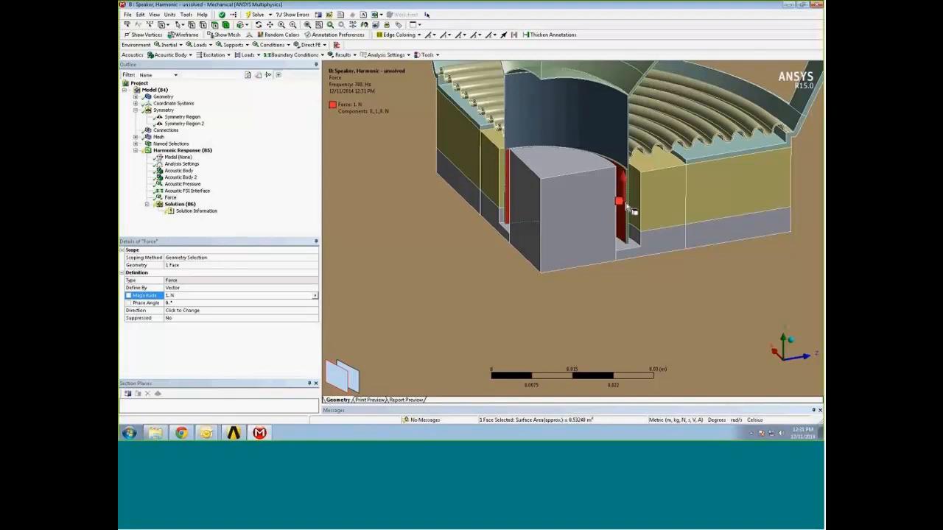
pyautogui.scroll(-3, 537, 244)
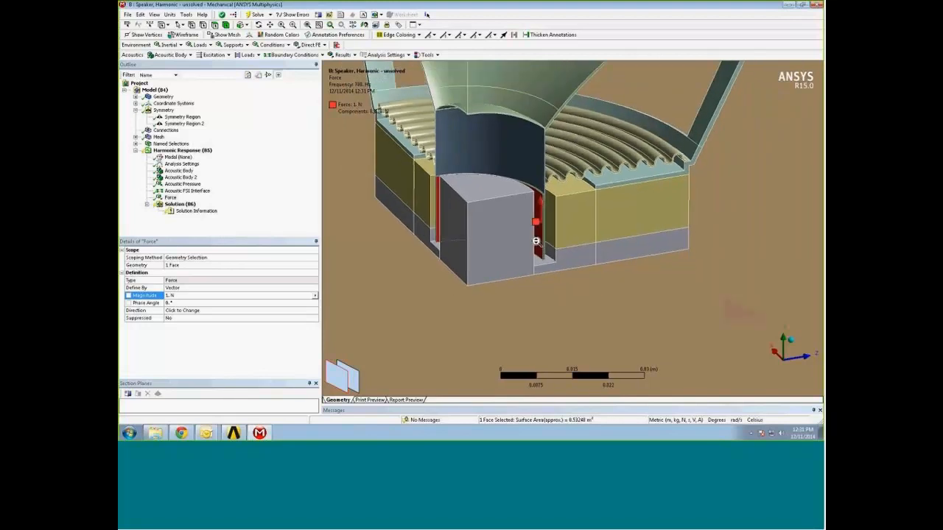
pyautogui.scroll(-10, 537, 244)
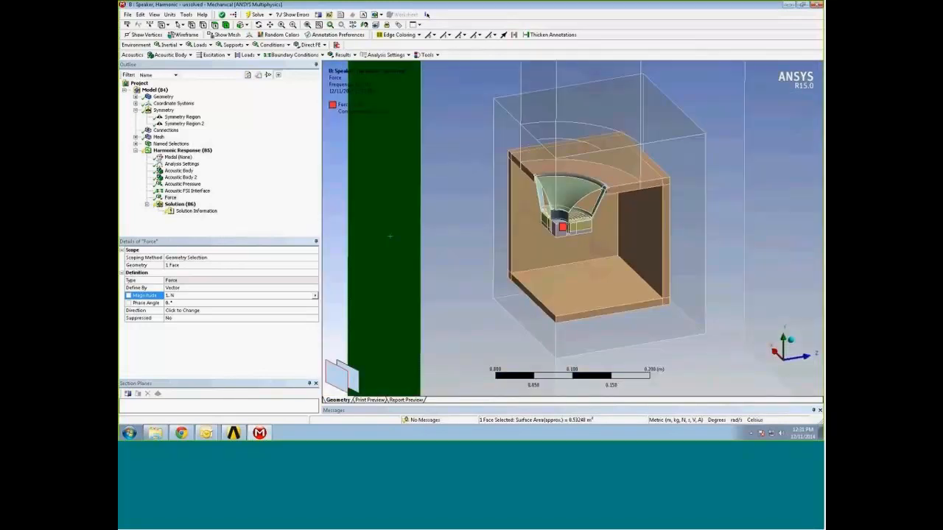
# - Add Acoustic Pressure and Acoustic SPL results under Solution
pyautogui.click(184, 205)
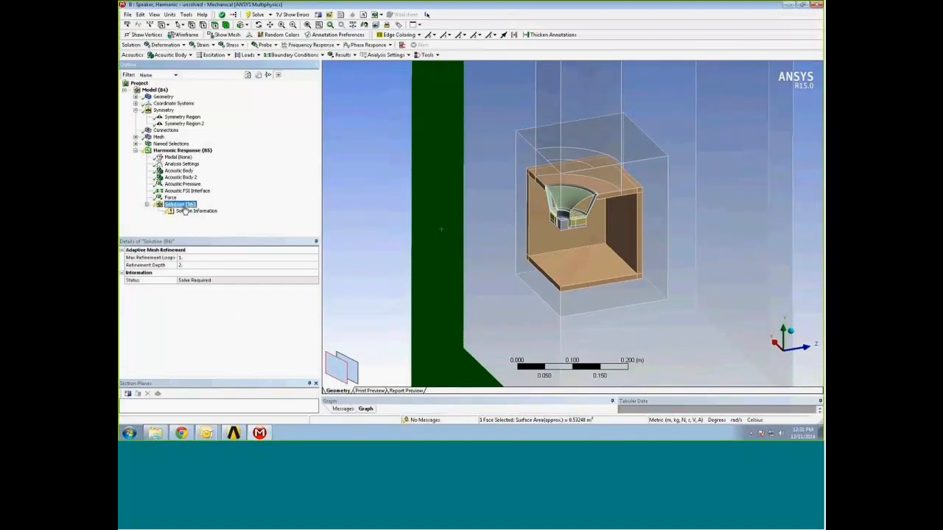
pyautogui.click(353, 55)
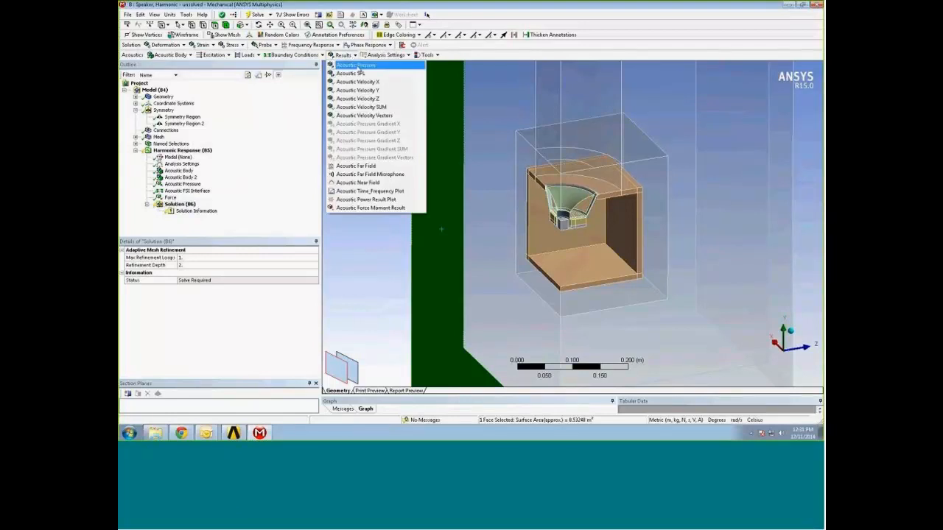
pyautogui.click(357, 66)
pyautogui.click(344, 55)
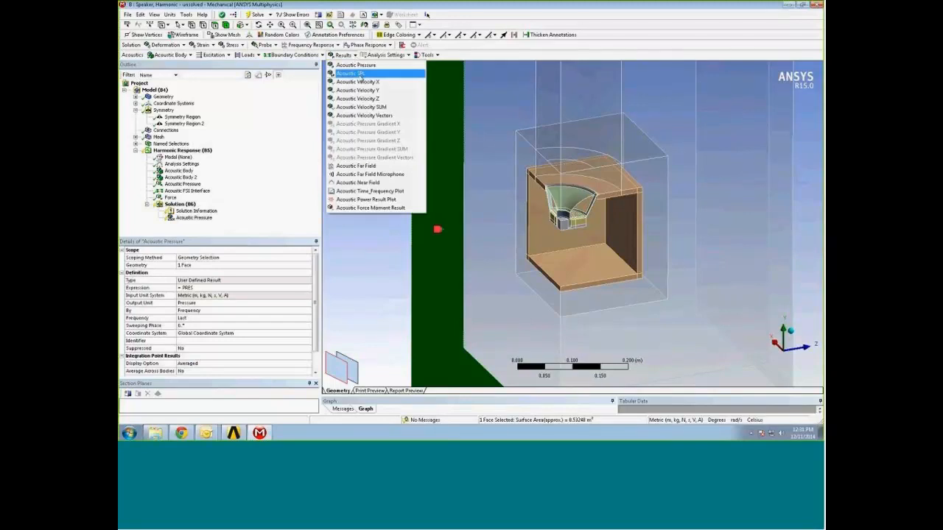
pyautogui.click(359, 74)
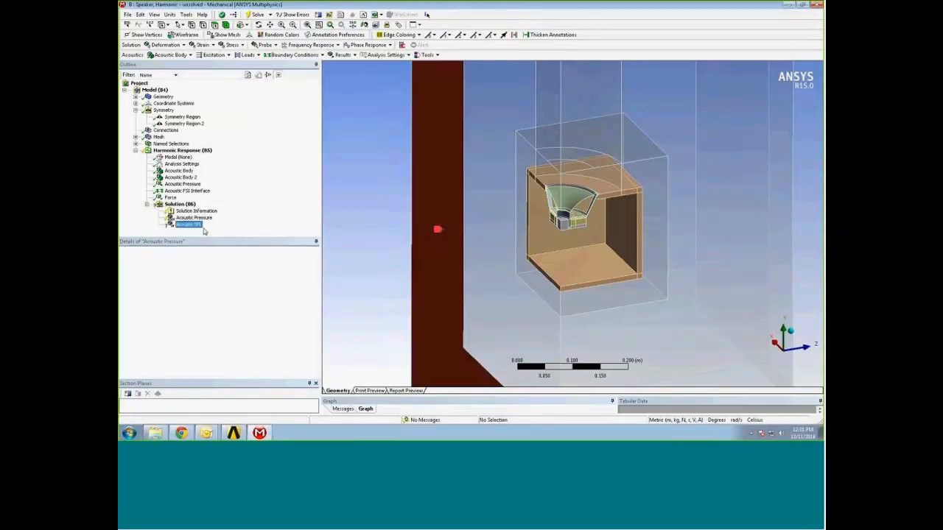
pyautogui.click(193, 224)
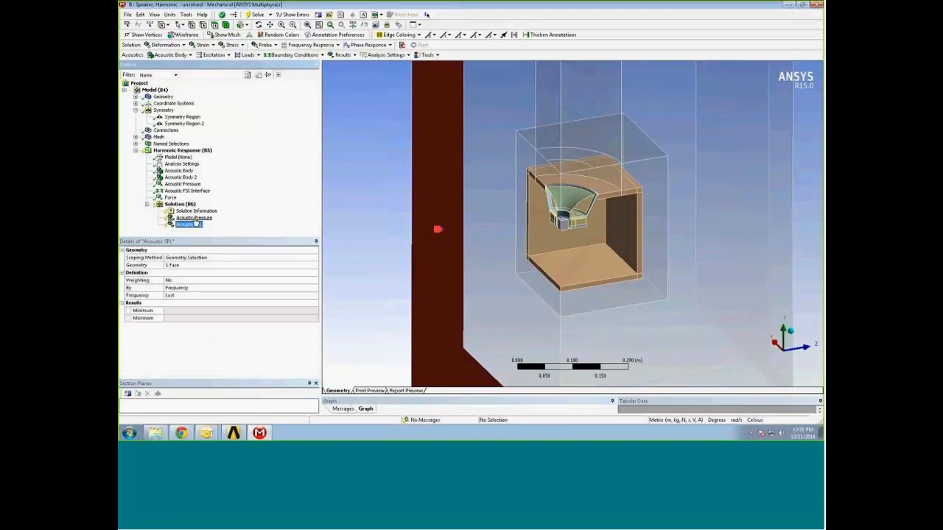
# - Scope the Acoustic Pressure result to the four acoustic bodies around the speaker, including the large inner air volume
pyautogui.click(356, 204)
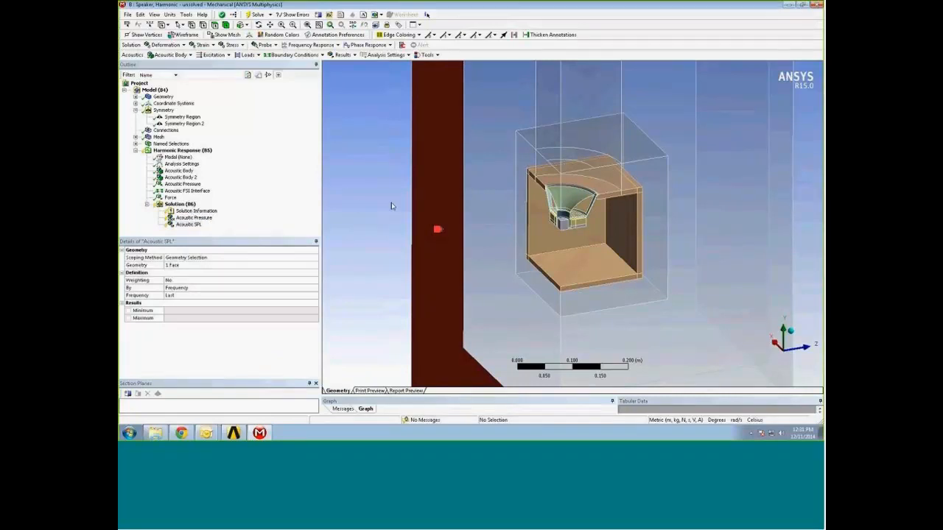
pyautogui.keyDown('ctrl'); pyautogui.moveTo(391, 208); pyautogui.dragTo(352, 216, button='middle'); pyautogui.keyUp('ctrl')
pyautogui.scroll(-4, 352, 215)
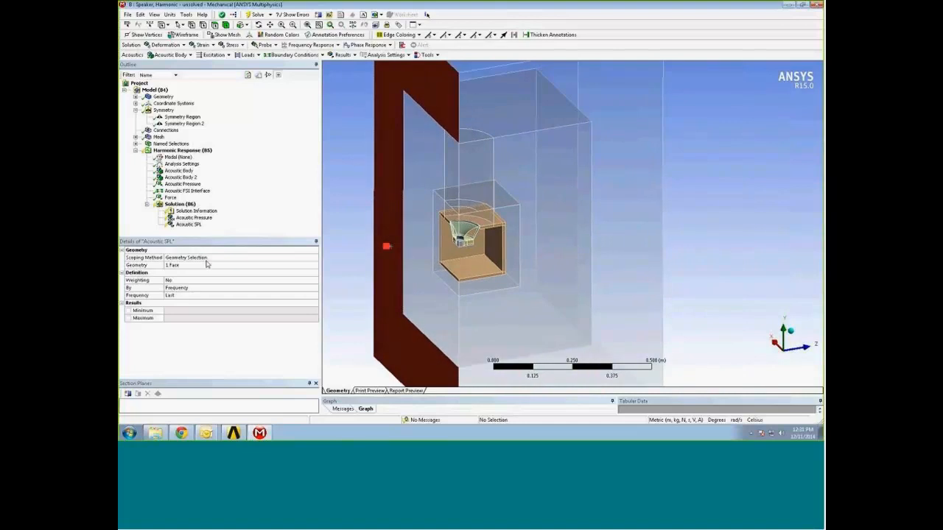
pyautogui.click(193, 218)
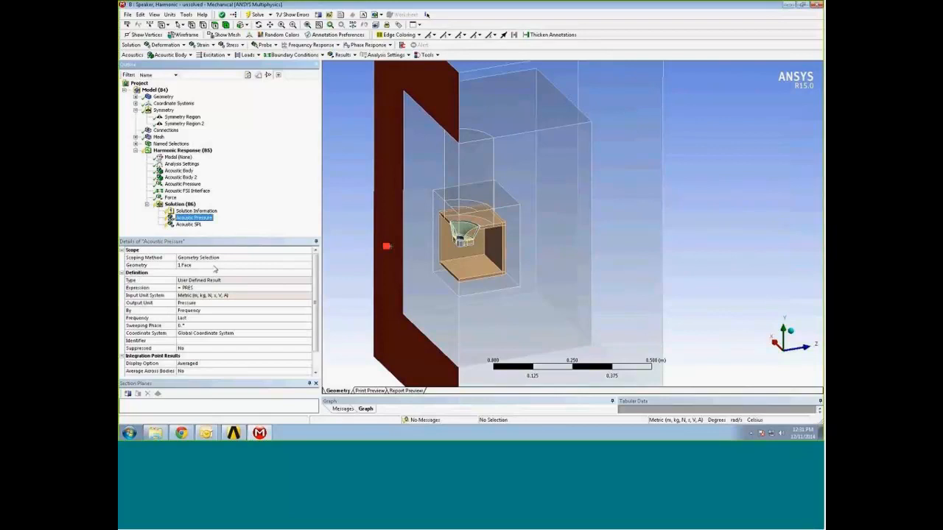
pyautogui.click(227, 26)
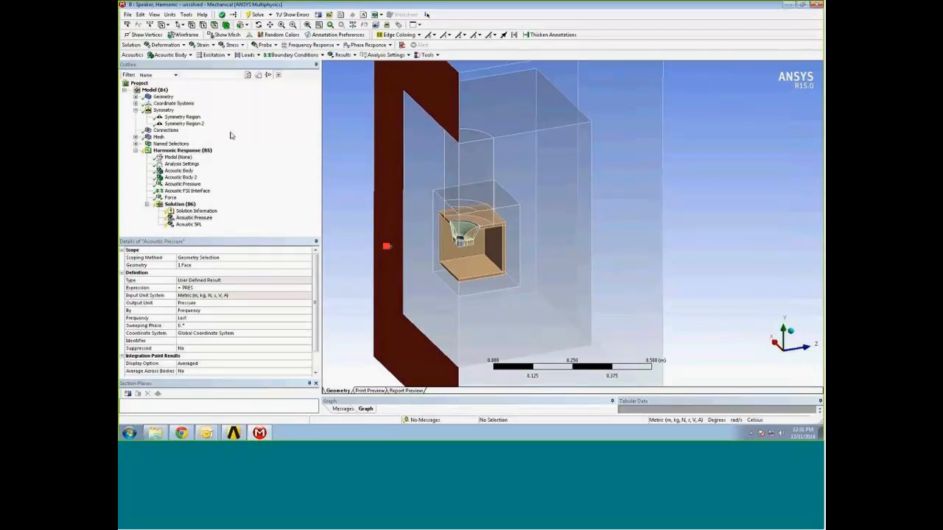
pyautogui.click(207, 218)
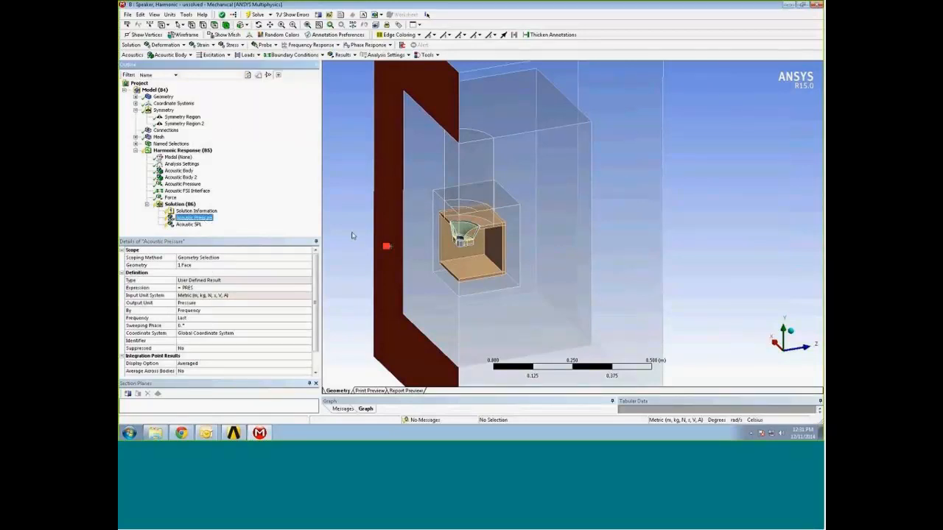
pyautogui.click(469, 193)
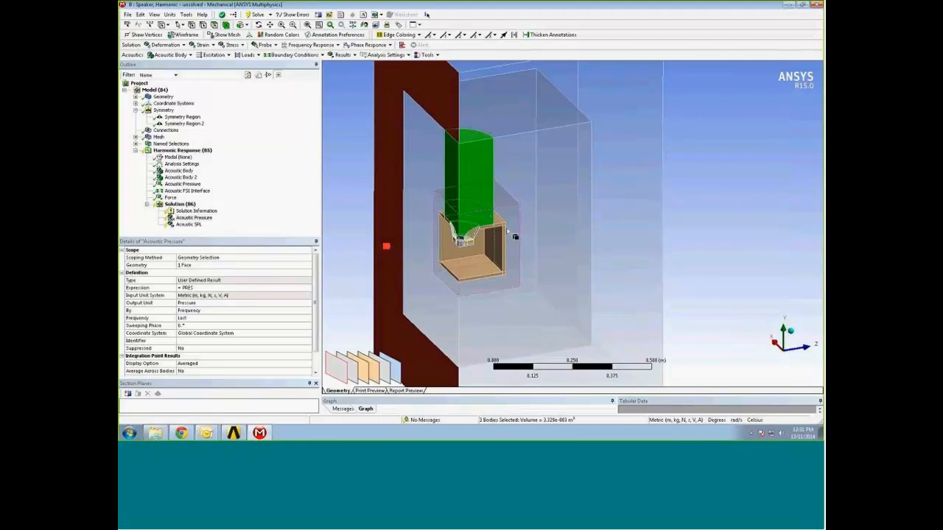
pyautogui.keyDown('ctrl'); pyautogui.click(507, 234); pyautogui.keyUp('ctrl')
pyautogui.keyDown('ctrl'); pyautogui.click(546, 217); pyautogui.keyUp('ctrl')
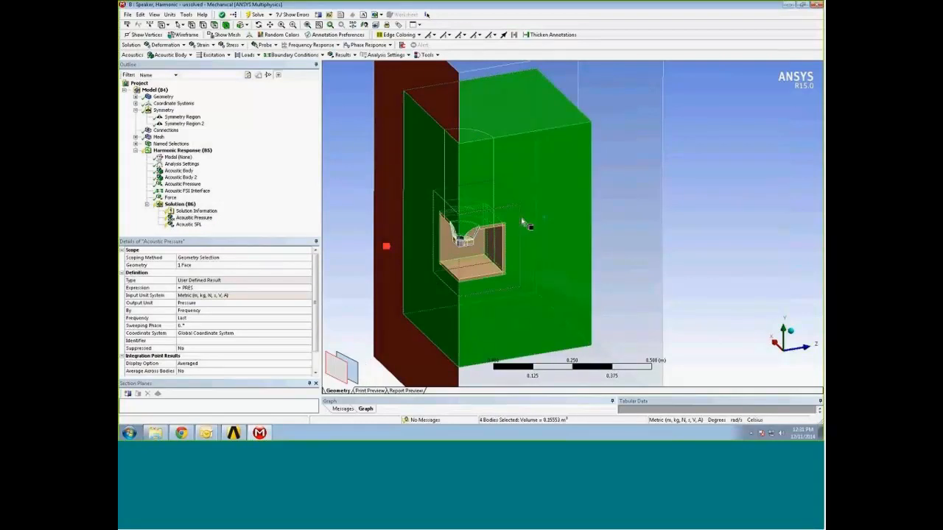
pyautogui.click(221, 264)
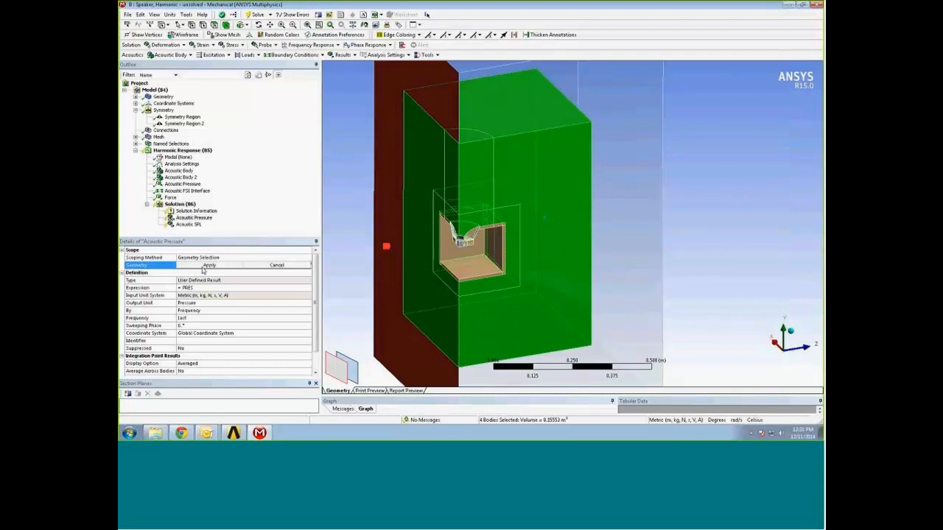
pyautogui.click(189, 265)
# - Scope the Acoustic SPL result to the two air bodies forming the column above the speaker cone
pyautogui.click(188, 224)
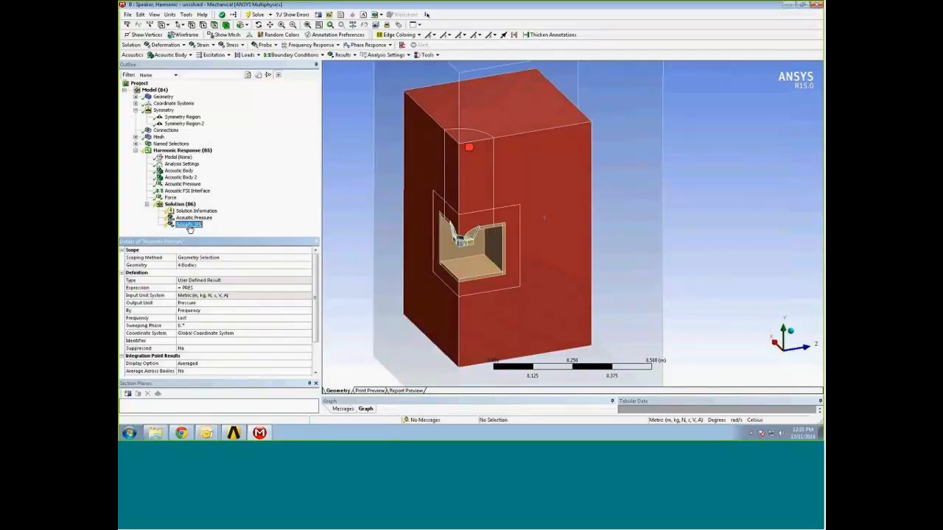
pyautogui.click(475, 213)
pyautogui.keyDown('ctrl'); pyautogui.click(477, 221); pyautogui.keyUp('ctrl')
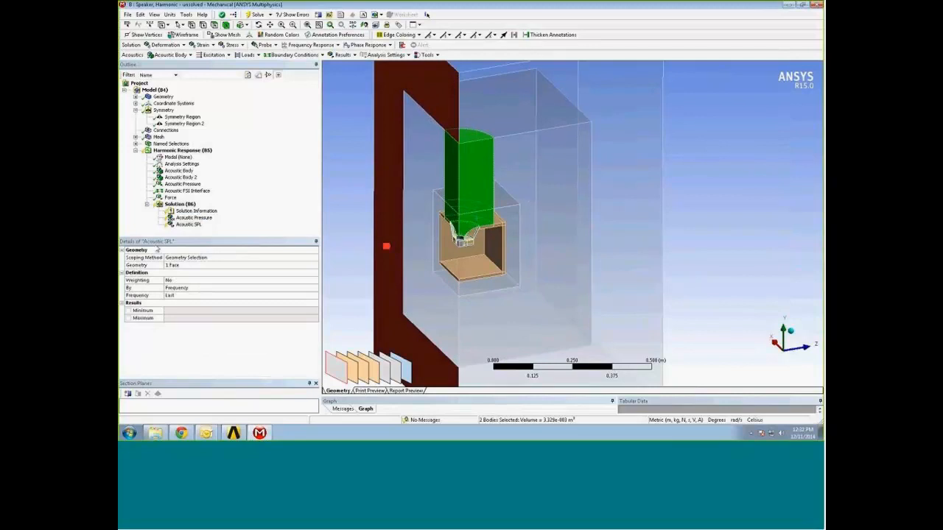
pyautogui.click(192, 266)
pyautogui.click(188, 266)
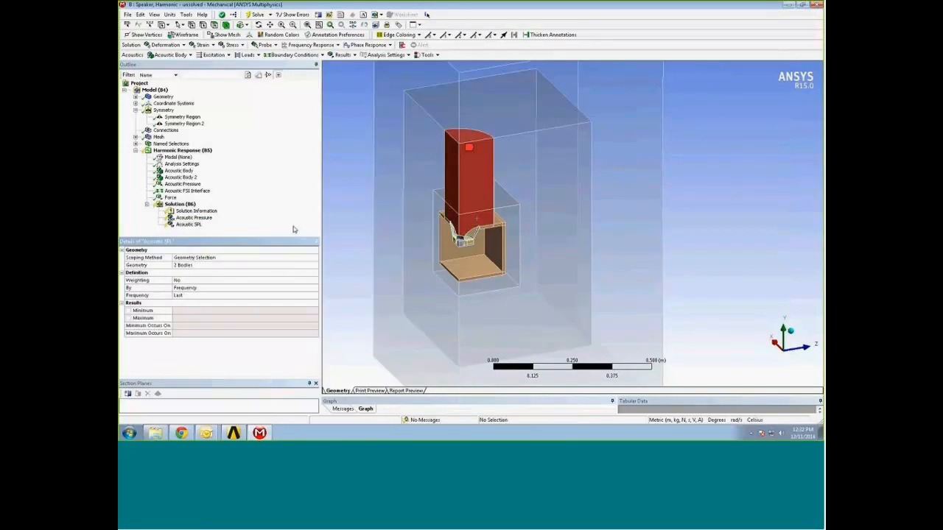
# - Insert an Acoustic Far Field Microphone result under Solution
pyautogui.click(181, 204)
pyautogui.rightClick(184, 205)
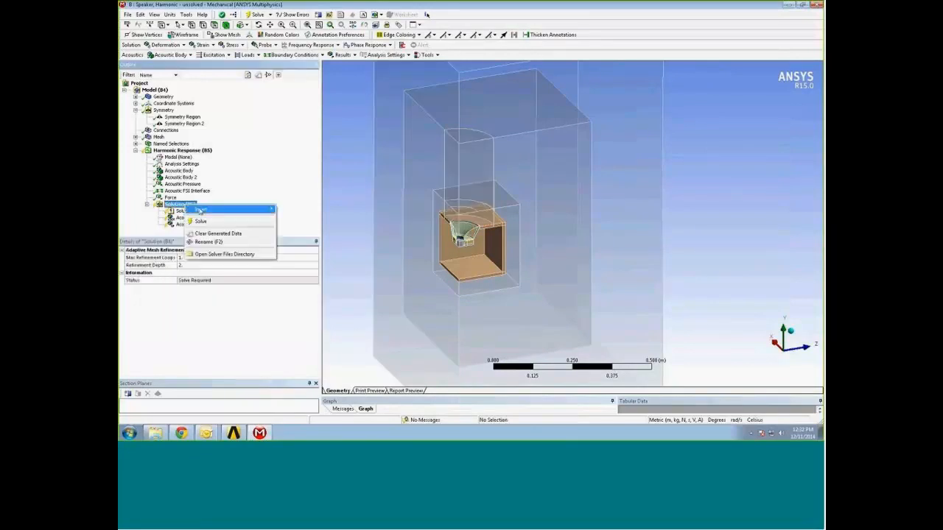
pyautogui.moveTo(200, 211)
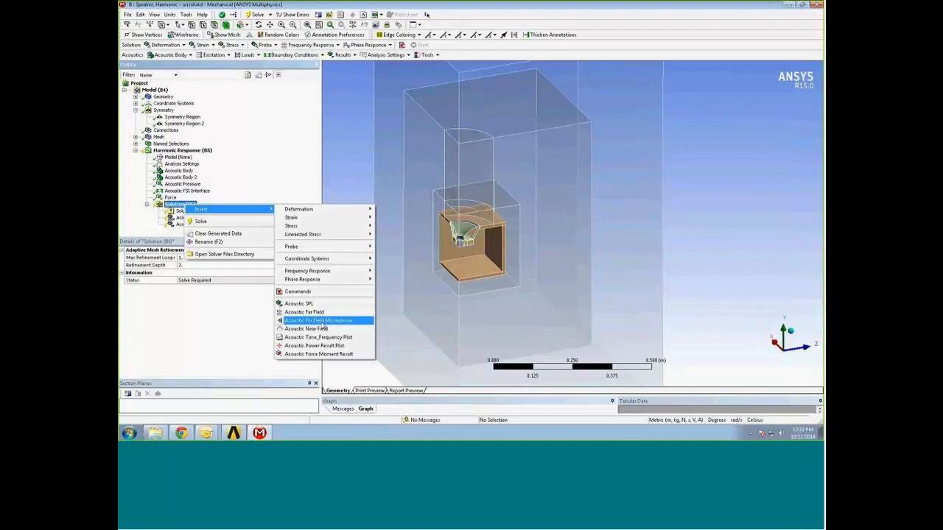
pyautogui.click(322, 321)
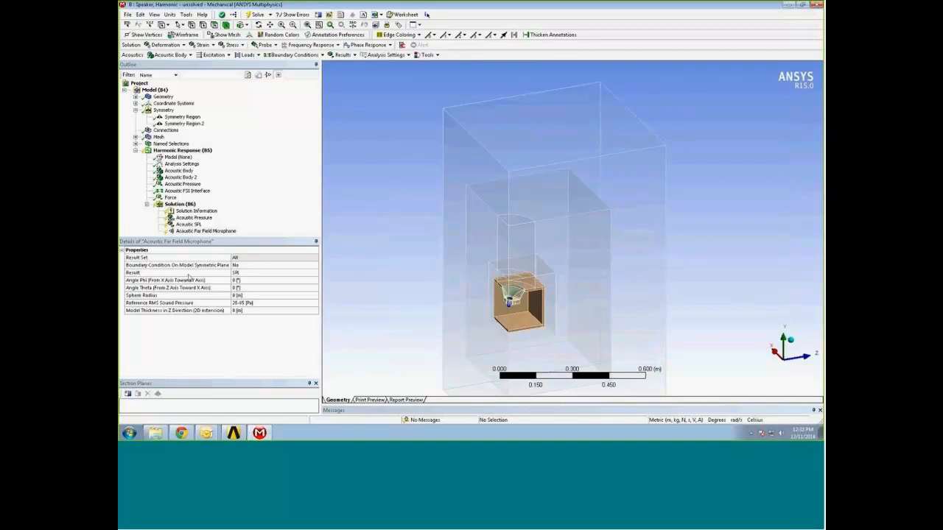
# - Set the far field microphone's Angle Phi and Angle Theta to 90° and its Sphere Radius to 1 m
pyautogui.click(243, 279)
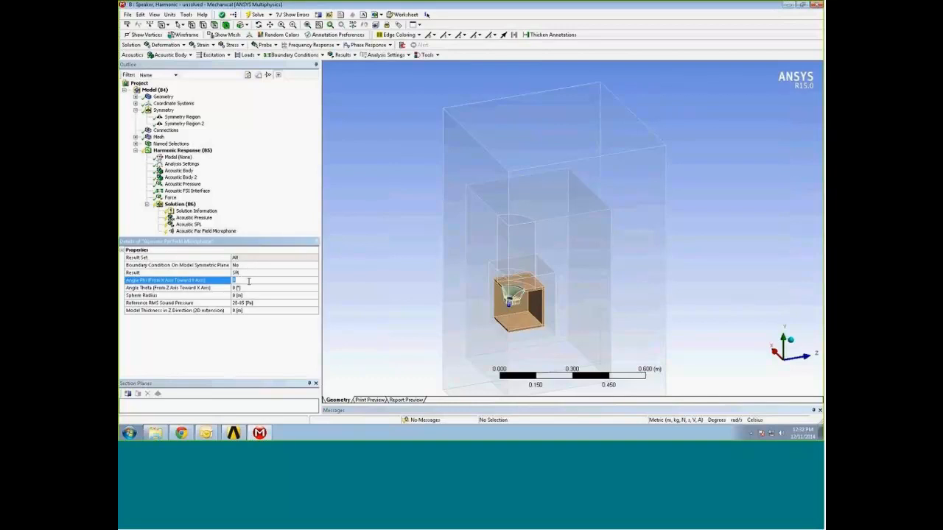
pyautogui.click(247, 287)
pyautogui.write('90')
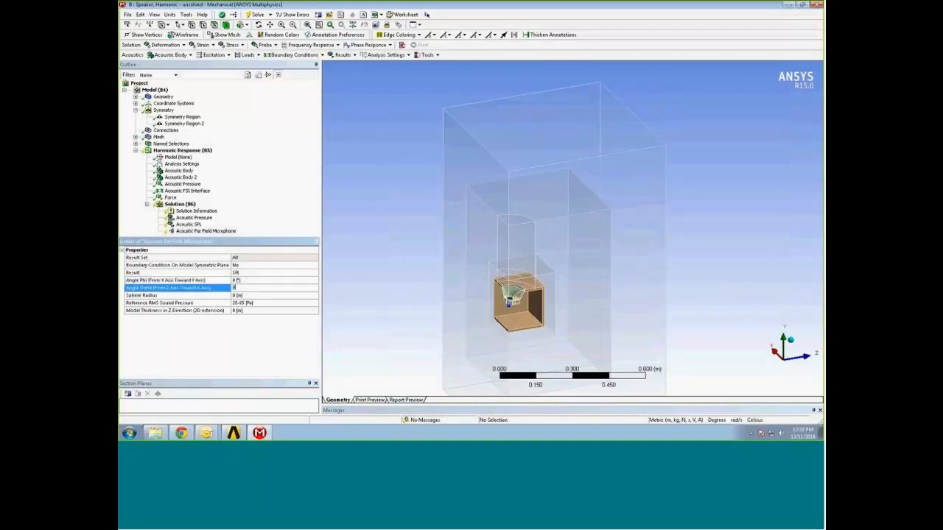
pyautogui.click(245, 281)
pyautogui.write('90 [°')
pyautogui.click(248, 296)
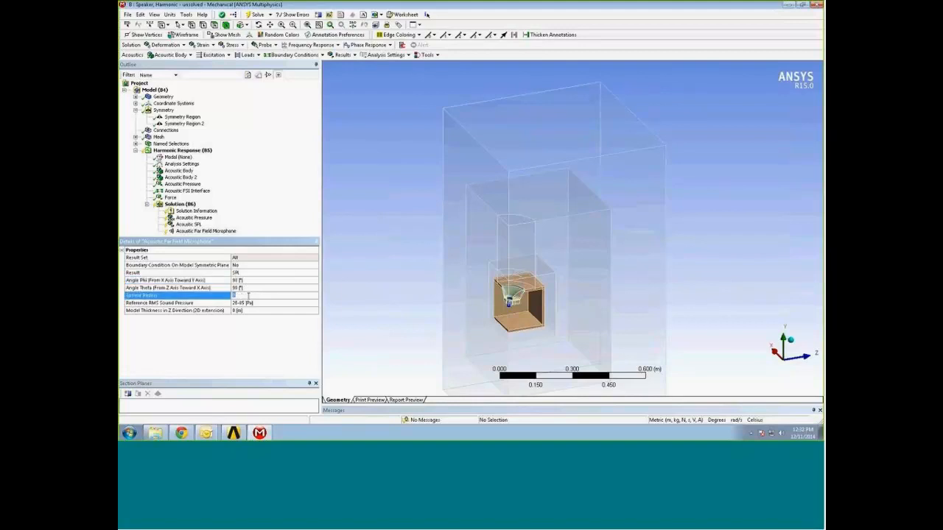
pyautogui.write('1')
pyautogui.press('Return')
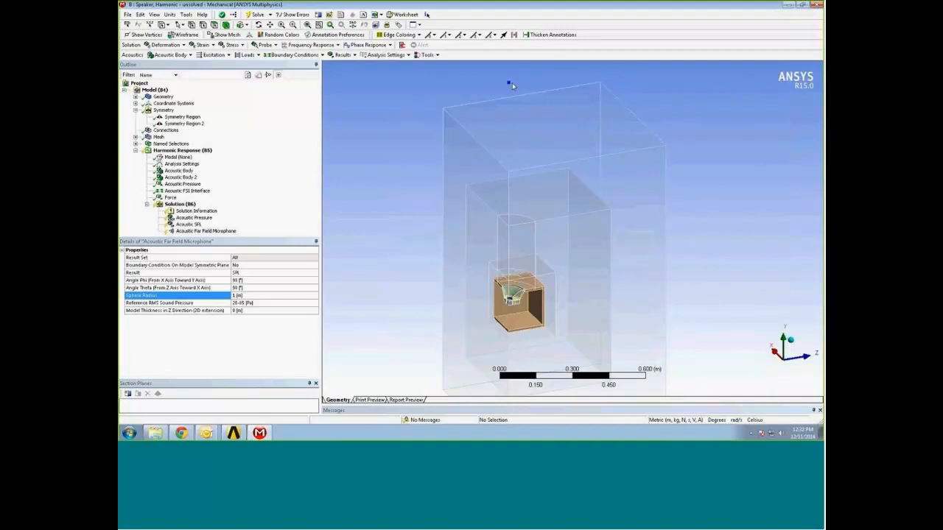
# - Examine the microphone point's location relative to the speaker and the surrounding air volumes
pyautogui.moveTo(511, 84); pyautogui.dragTo(517, 118, button='middle')
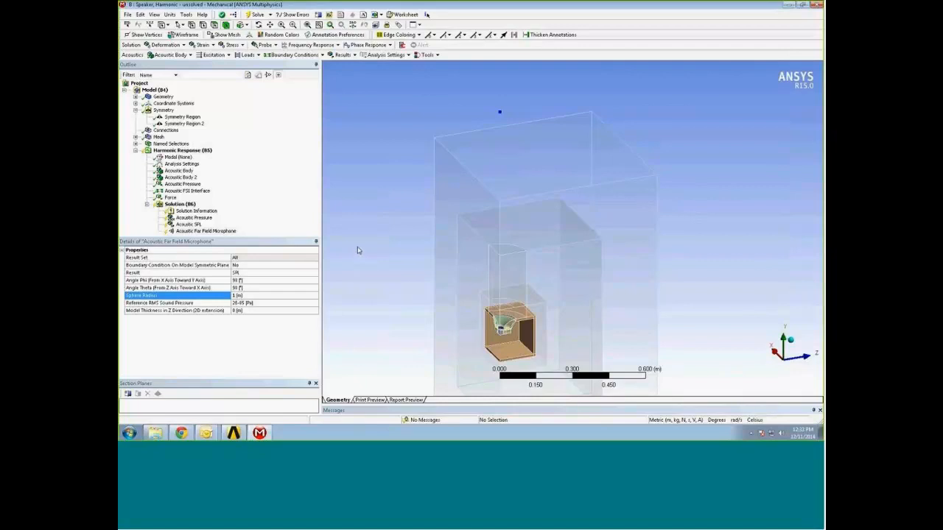
pyautogui.scroll(-1, 358, 251)
pyautogui.scroll(-1, 358, 251)
pyautogui.scroll(-1, 467, 257)
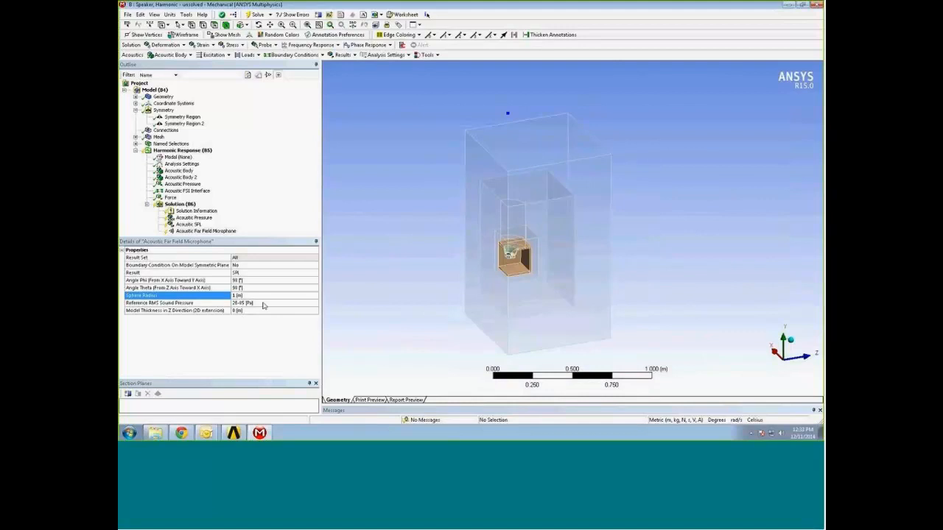
pyautogui.scroll(1, 367, 290)
pyautogui.scroll(1, 390, 287)
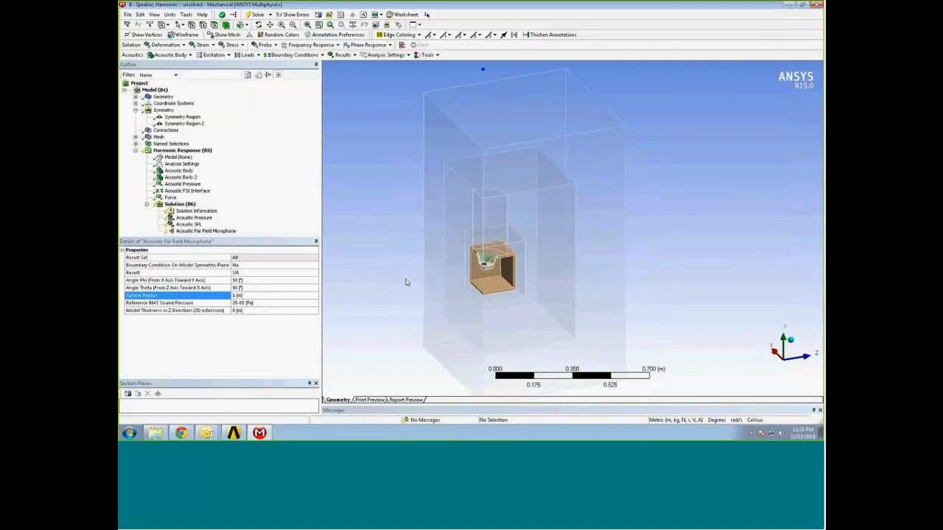
pyautogui.moveTo(396, 276); pyautogui.dragTo(395, 284, button='middle')
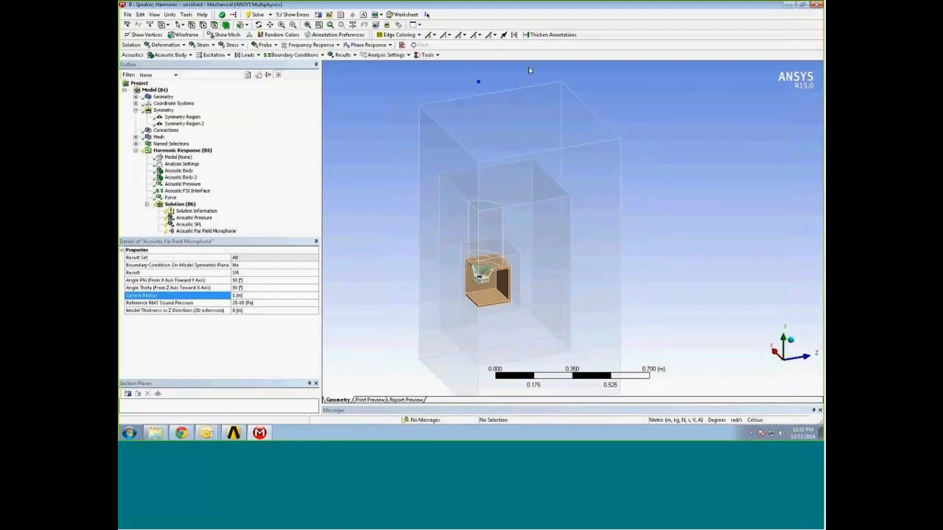
# - Switch to the Workbench project and open the Model of the solved speaker Harmonic Response system
pyautogui.moveTo(233, 433)
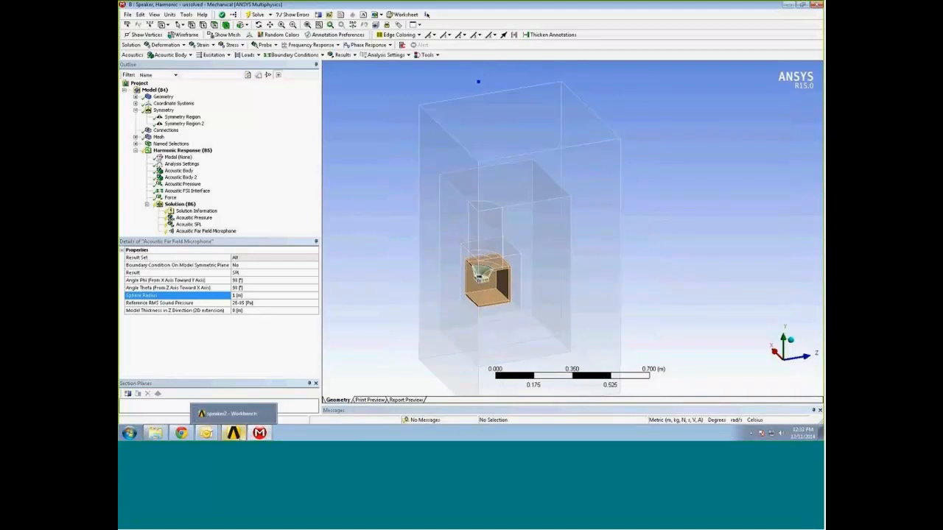
pyautogui.click(230, 413)
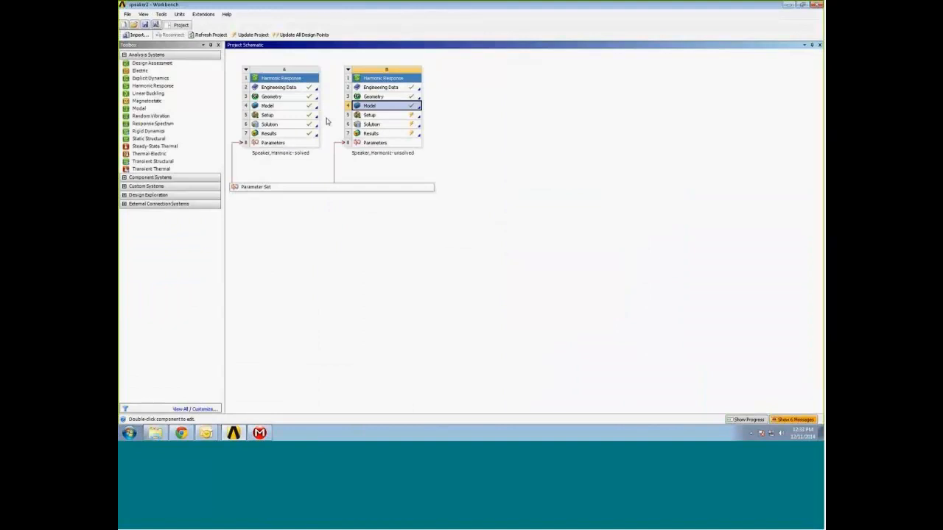
pyautogui.doubleClick(273, 106)
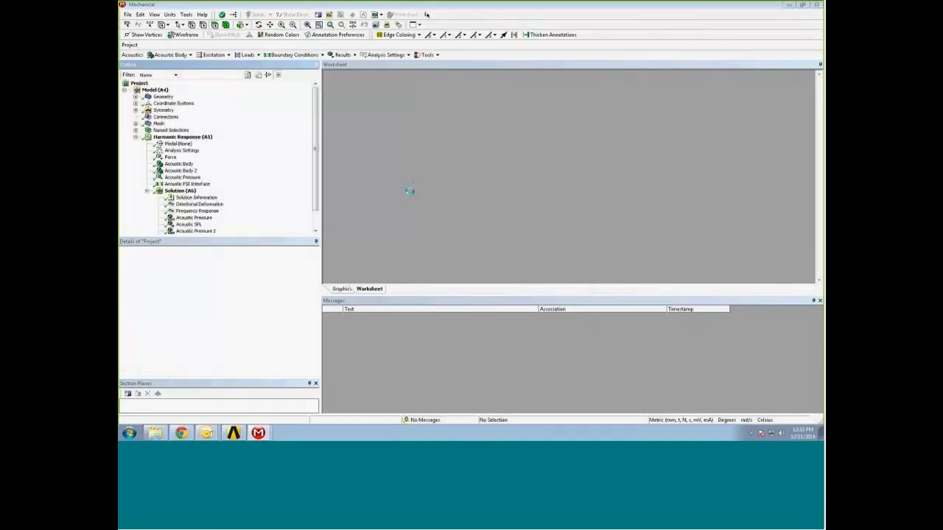
# - Display the solved Acoustic Pressure result, enlarge the graphics area and examine the pressure contours around the speaker
pyautogui.click(206, 220)
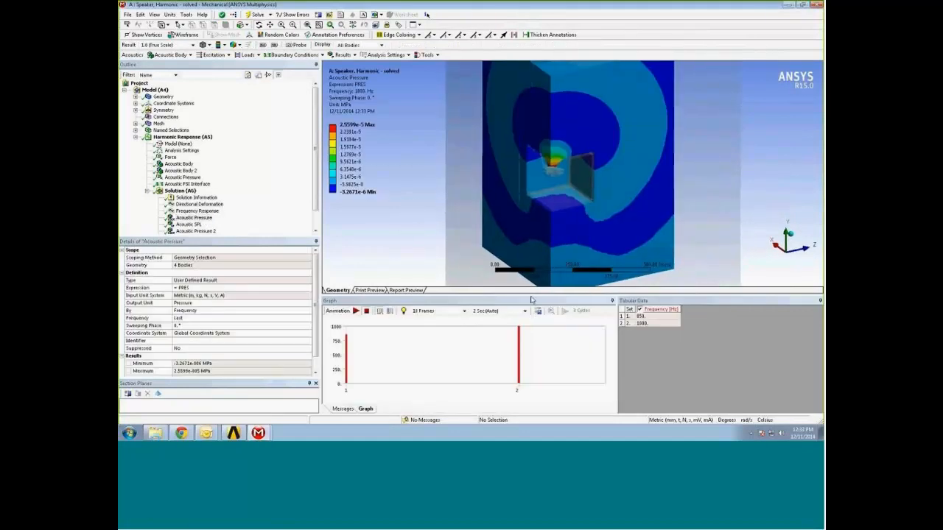
pyautogui.moveTo(532, 300); pyautogui.dragTo(532, 352)
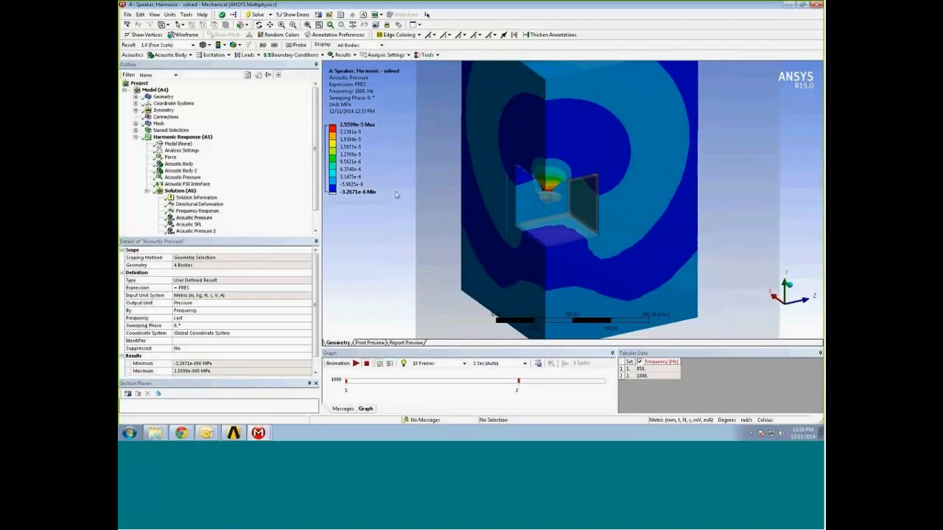
pyautogui.scroll(-4, 396, 196)
pyautogui.keyDown('ctrl'); pyautogui.moveTo(452, 207); pyautogui.dragTo(405, 173, button='middle'); pyautogui.keyUp('ctrl')
pyautogui.scroll(2, 406, 177)
pyautogui.scroll(1, 443, 196)
pyautogui.keyDown('ctrl'); pyautogui.moveTo(444, 197); pyautogui.dragTo(468, 192, button='middle'); pyautogui.keyUp('ctrl')
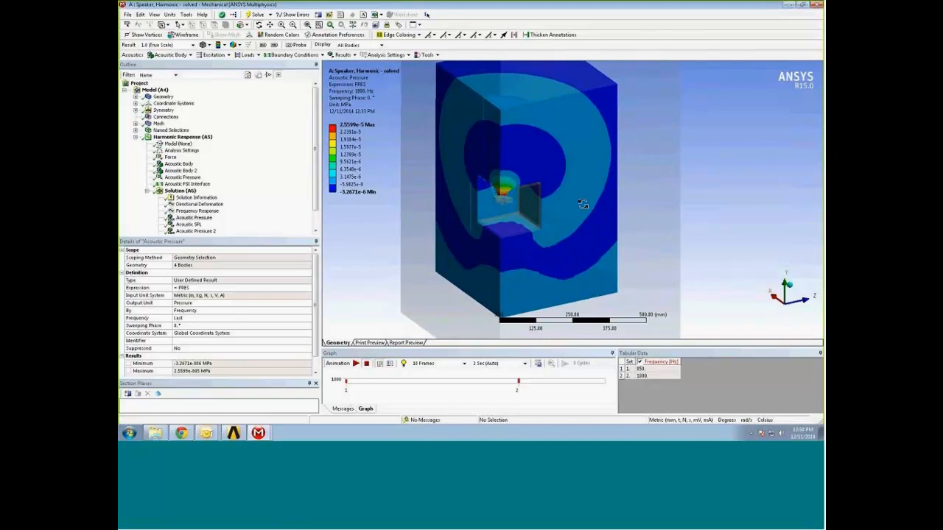
# - Compare the Acoustic SPL contours with the Acoustic Pressure contours
pyautogui.click(191, 224)
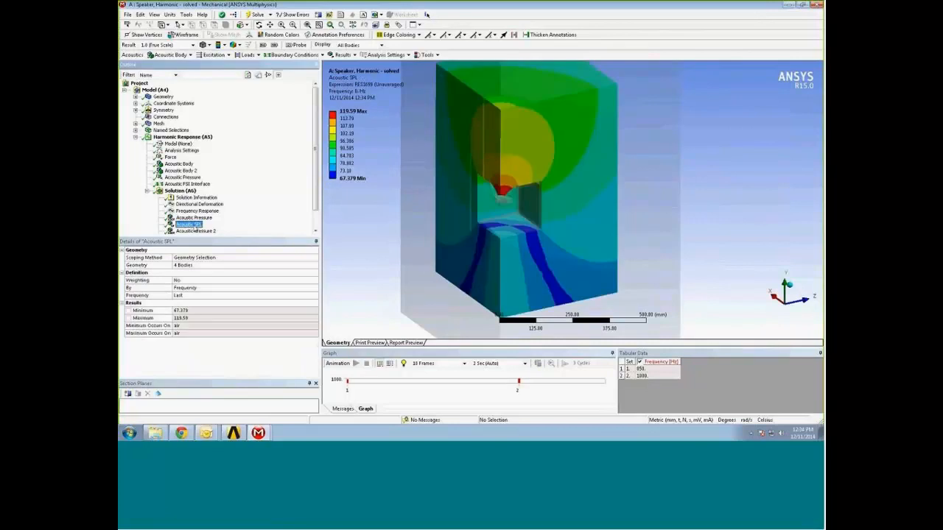
pyautogui.click(194, 218)
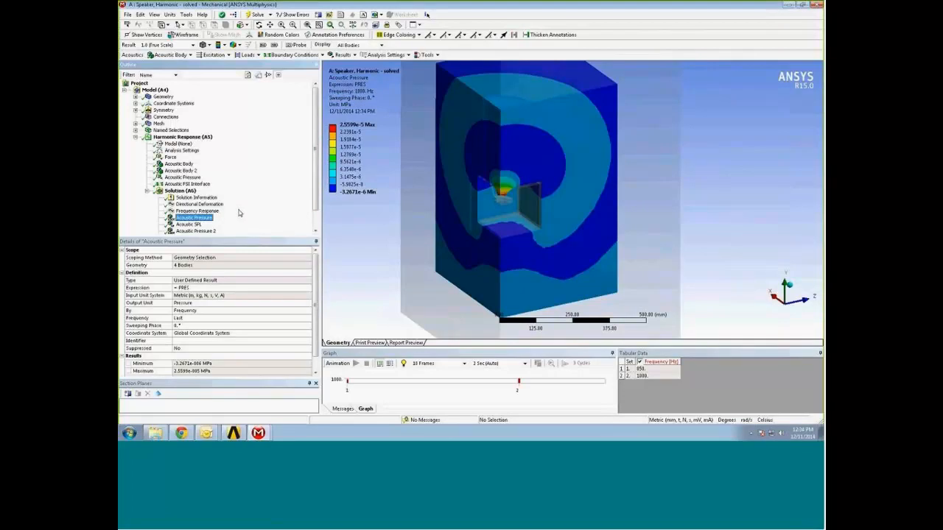
pyautogui.press('Down')
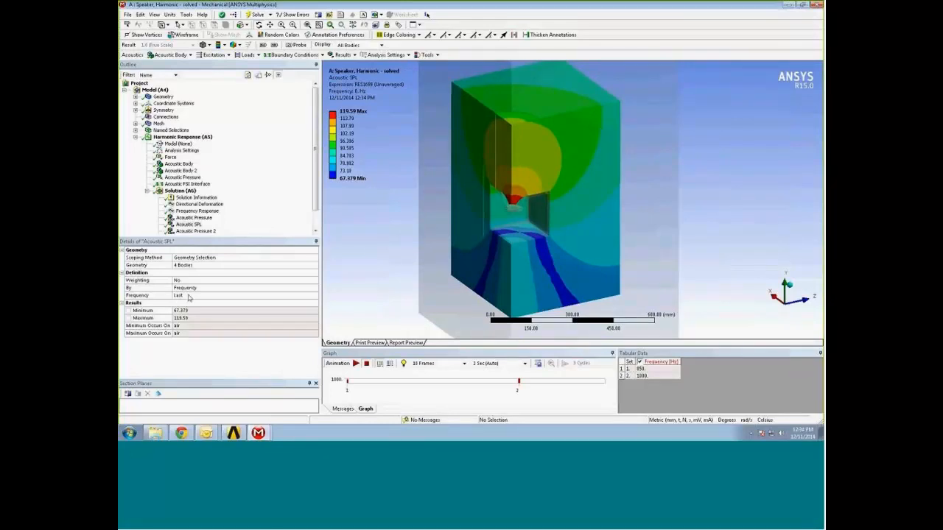
# - Review the Acoustic Time_Frequency Plot of amplitude and phase angle against the Acoustic Pressure 2 result
pyautogui.click(314, 205)
pyautogui.scroll(-1, 315, 205)
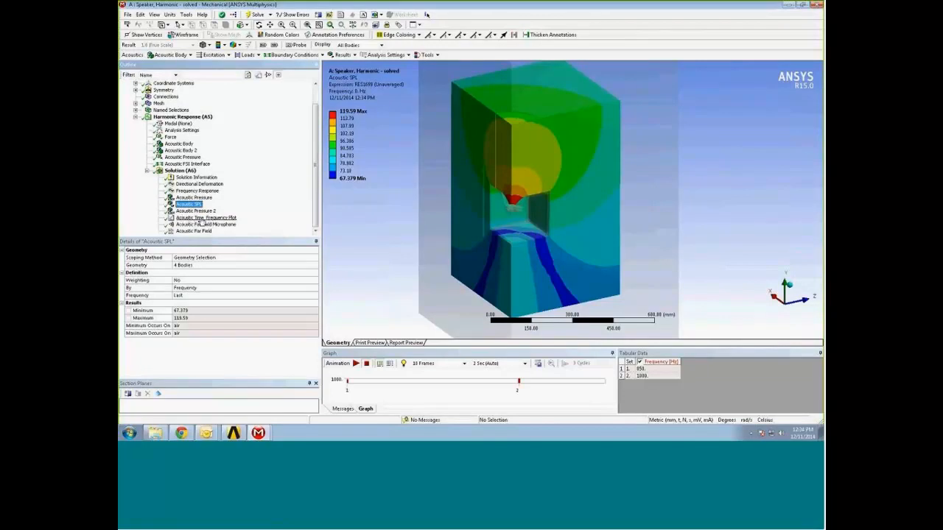
pyautogui.click(201, 219)
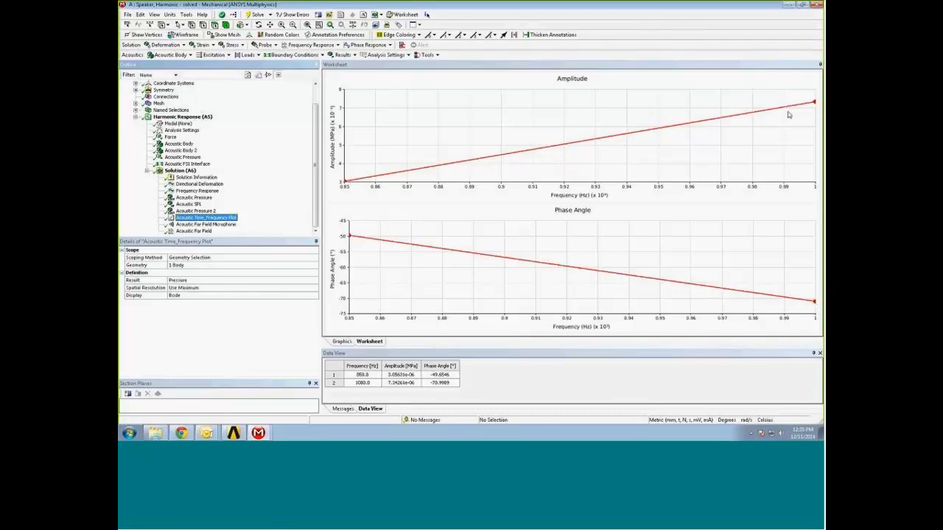
pyautogui.click(189, 212)
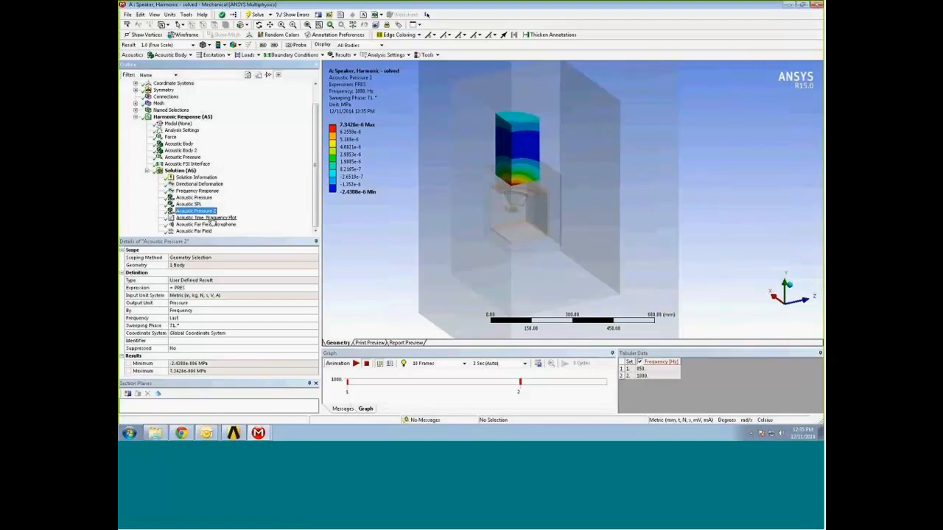
pyautogui.click(211, 219)
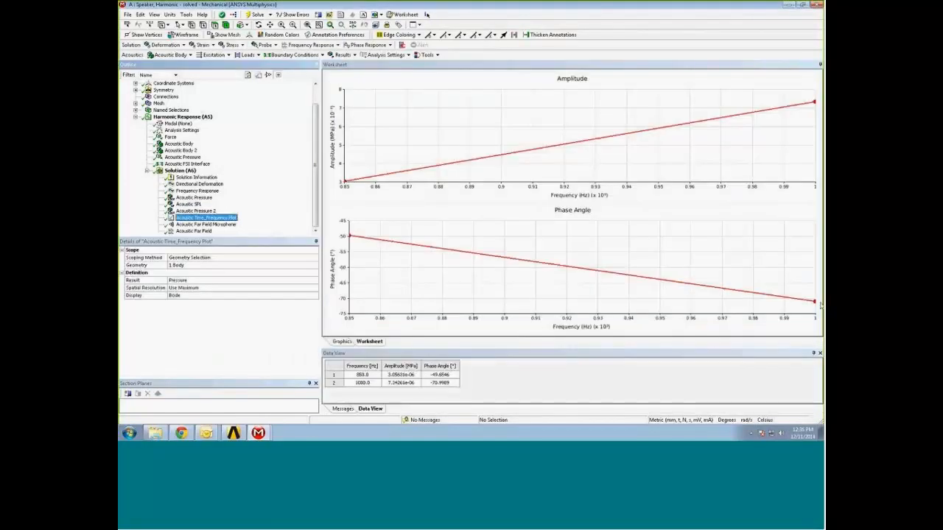
pyautogui.click(195, 211)
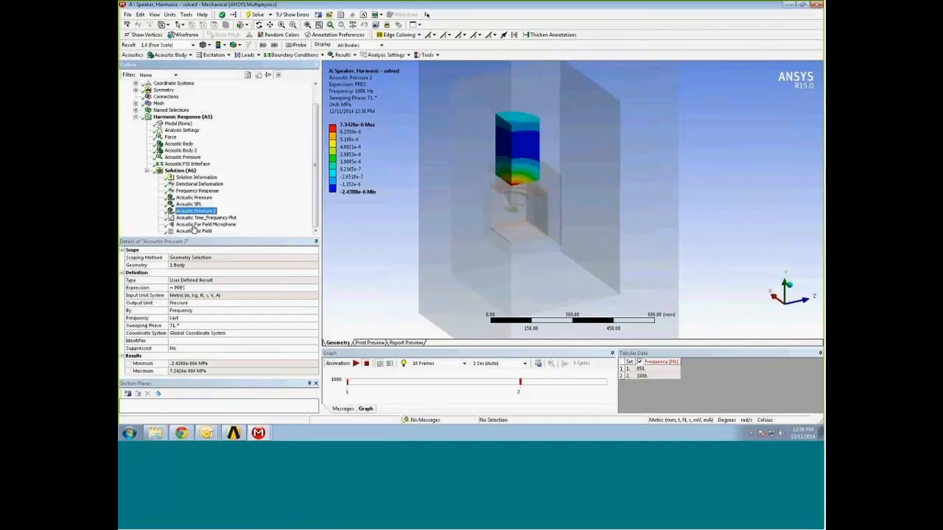
# - Review the Acoustic Far Field Microphone plot and the Acoustic Far Field plot of sound pressure level against Phi
pyautogui.click(193, 225)
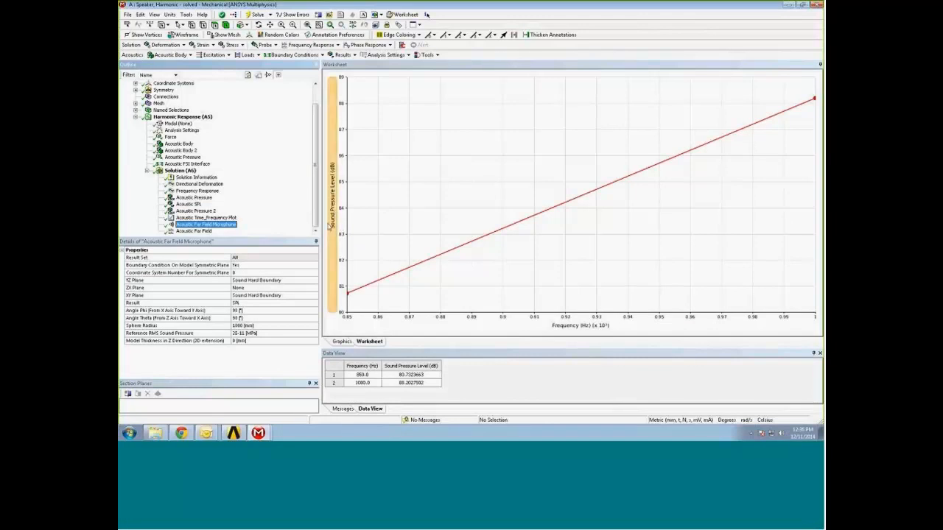
pyautogui.click(194, 232)
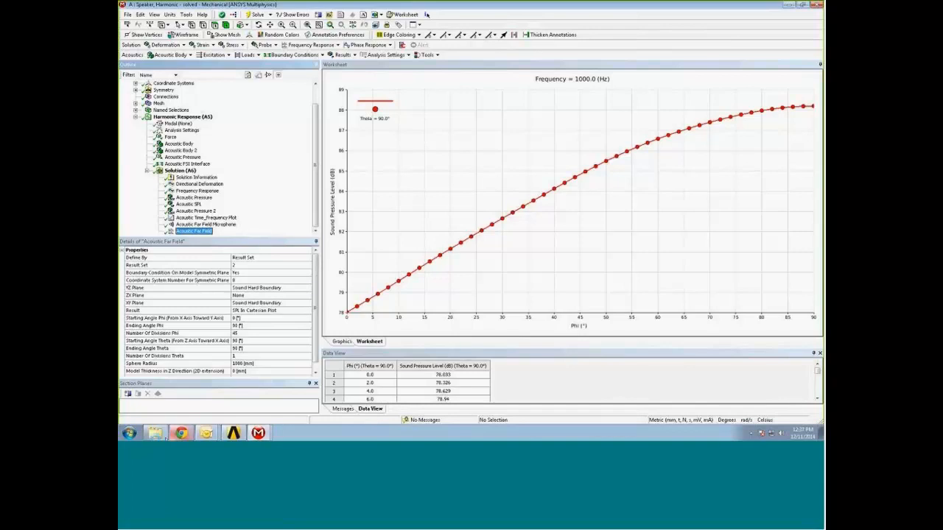
# - Open Acoustics-ACT demo.pptx in PowerPoint and start the slide show from the Functionality Demo slide 13
pyautogui.click(155, 433)
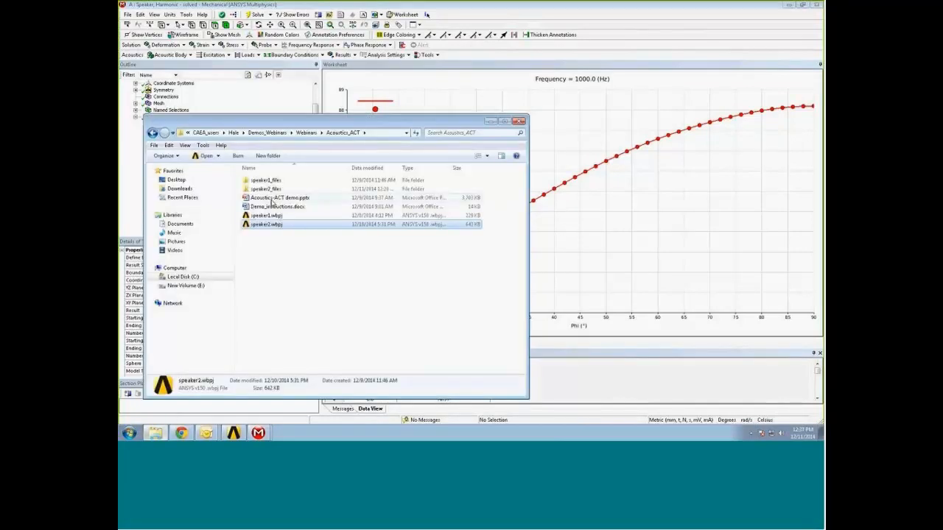
pyautogui.doubleClick(273, 199)
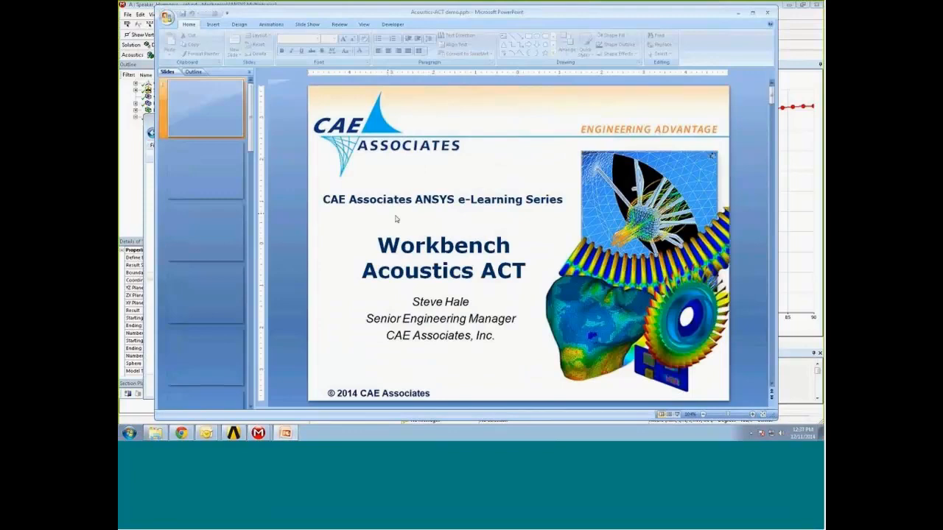
pyautogui.moveTo(771, 103); pyautogui.dragTo(773, 325)
pyautogui.scroll(1, 738, 247)
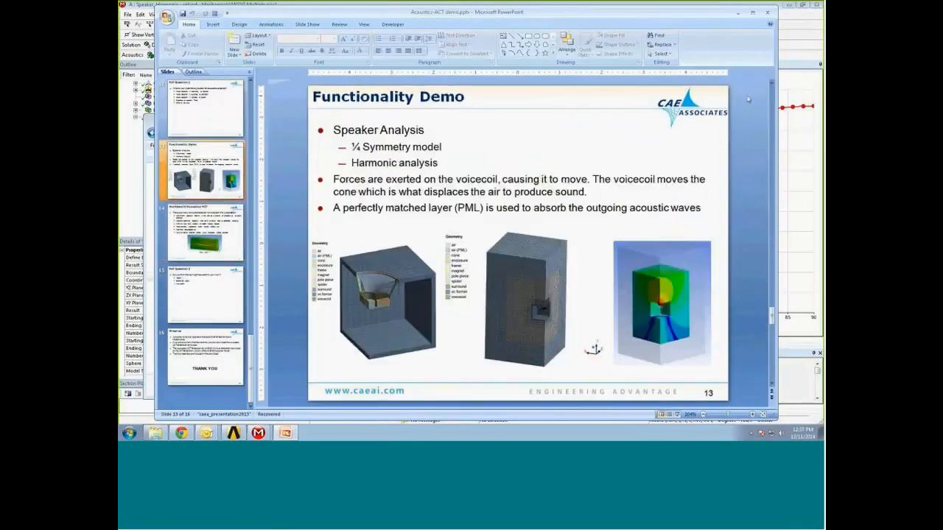
pyautogui.click(751, 13)
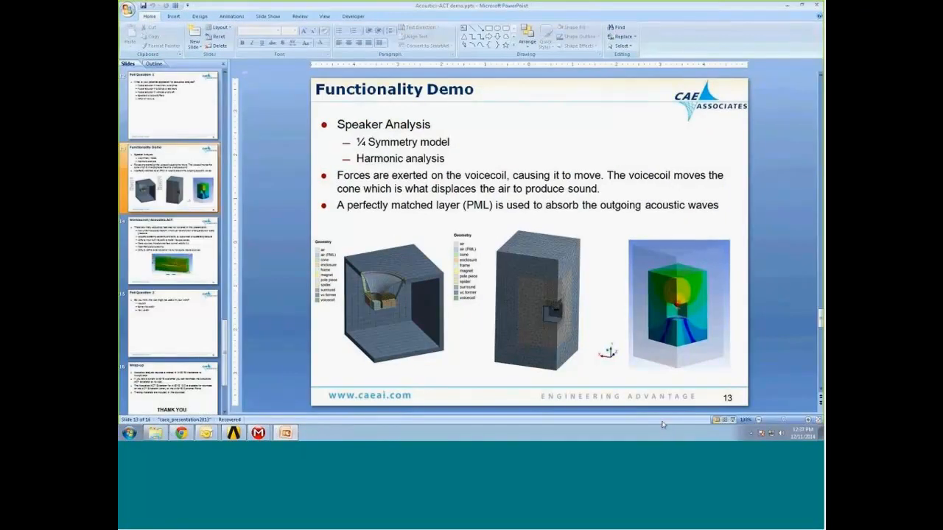
pyautogui.click(733, 420)
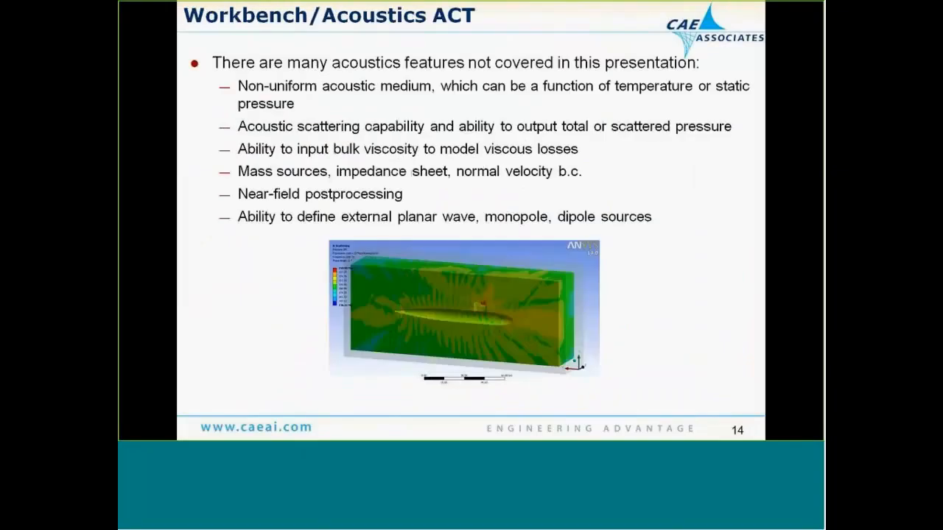